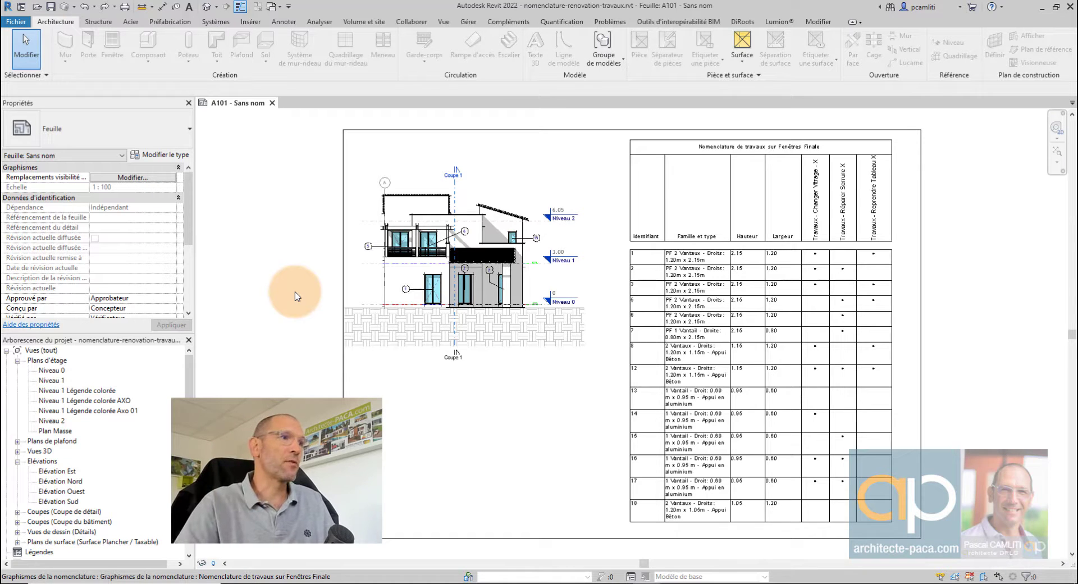
Step: Open the Nomenclature des pièces schedule and examine its editable wall finish cells for Séjour and Cuisine
{"action": "scroll", "coordinate": [90, 506], "scroll_direction": "down", "scroll_amount": 4}
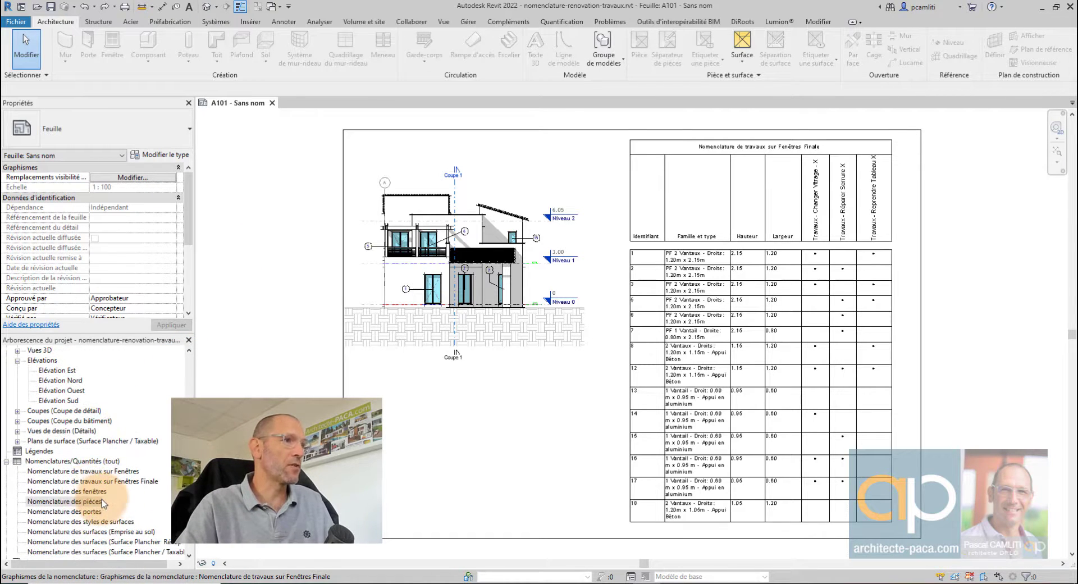
{"action": "double_click", "coordinate": [79, 502]}
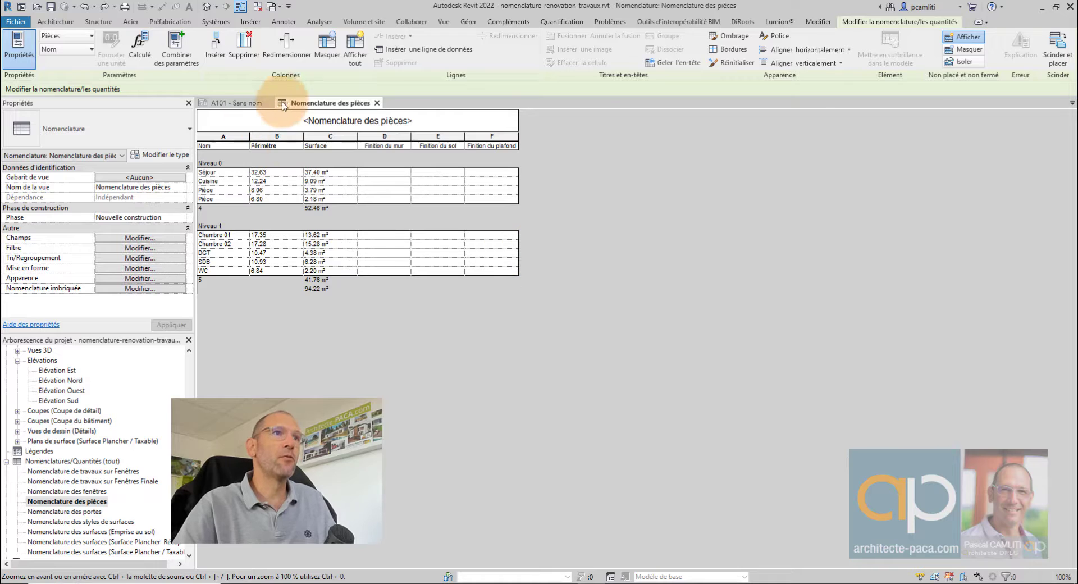
{"action": "left_click", "coordinate": [407, 172]}
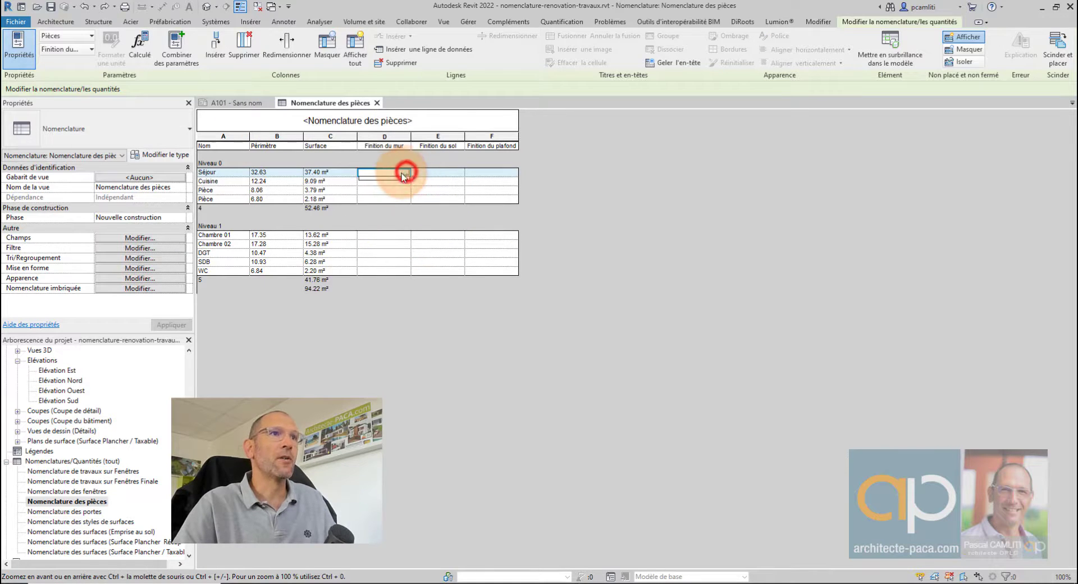
{"action": "left_click", "coordinate": [404, 181]}
{"action": "left_click", "coordinate": [405, 181]}
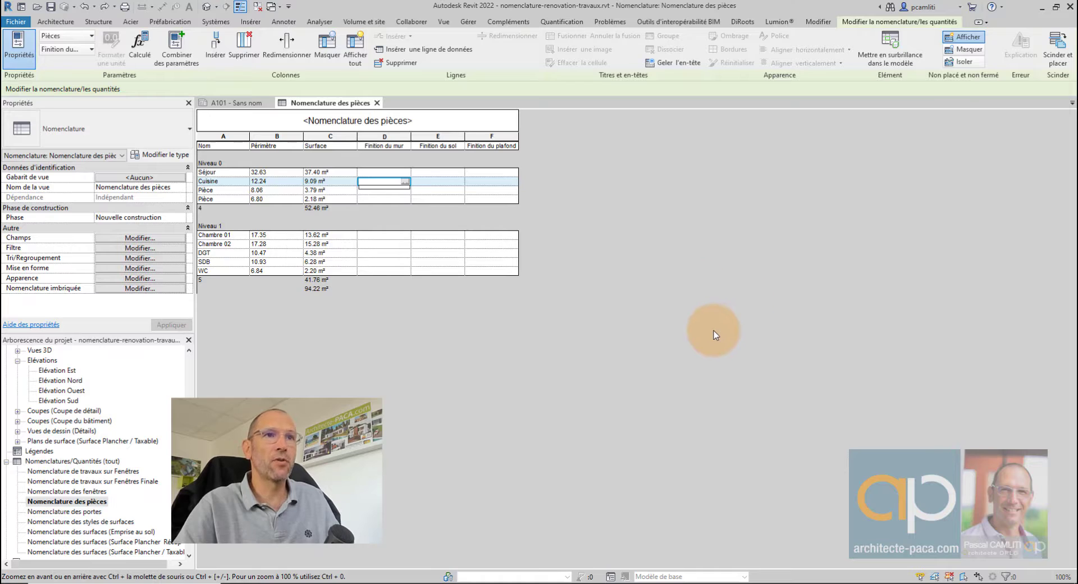
{"action": "left_click", "coordinate": [704, 345]}
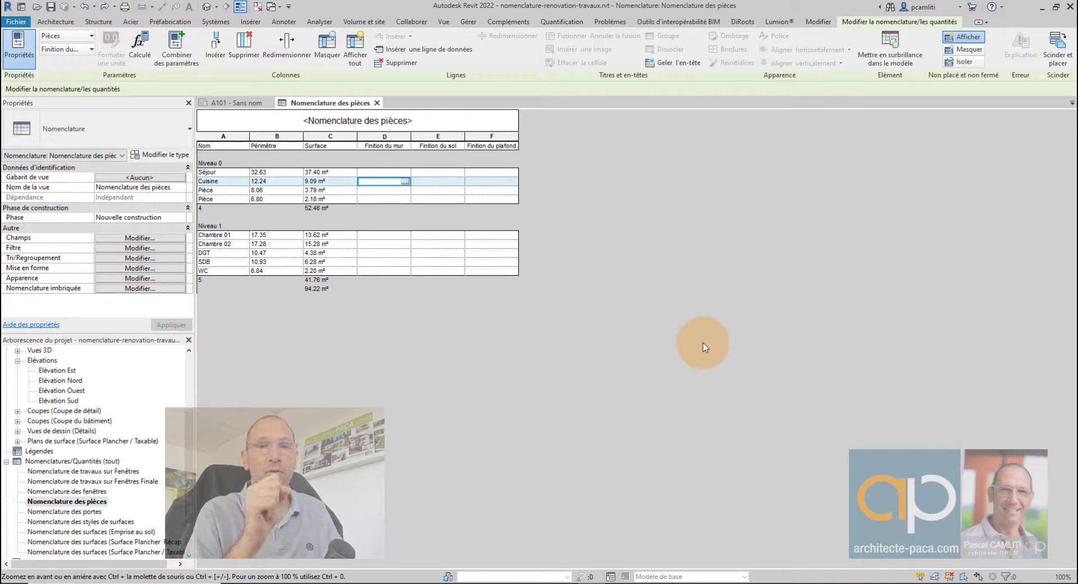
{"action": "left_click", "coordinate": [735, 341]}
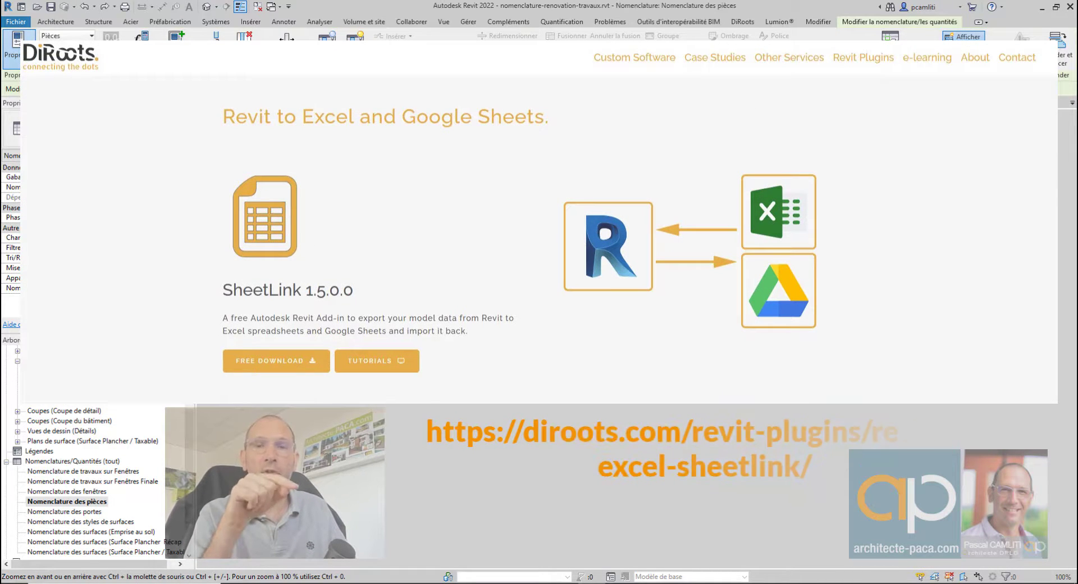
Step: Launch the DiRoots SheetLink add-in and choose the Nomenclature des pièces schedule for export
{"action": "left_click", "coordinate": [735, 23]}
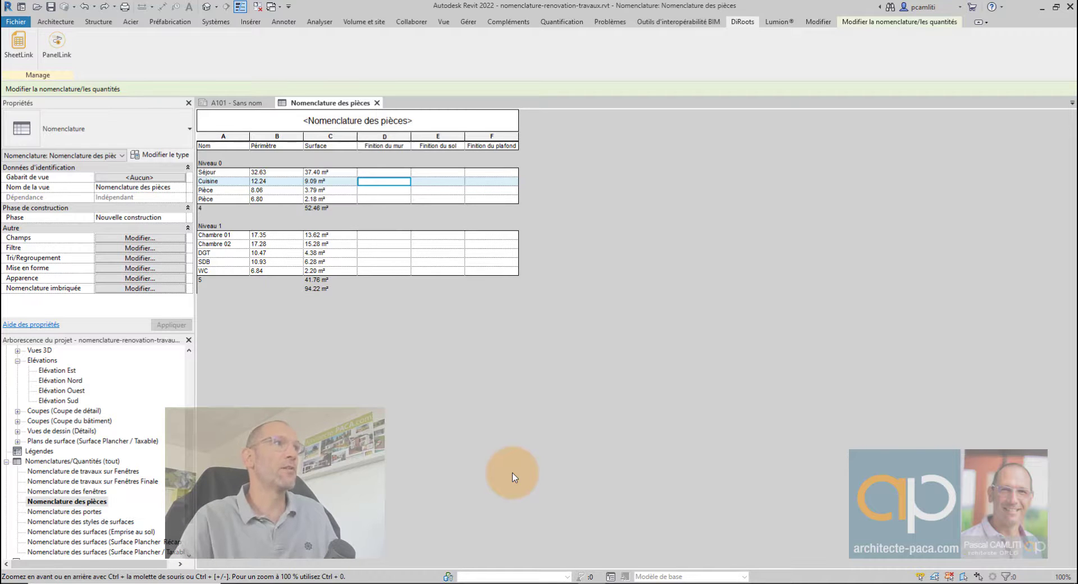
{"action": "left_click", "coordinate": [23, 47]}
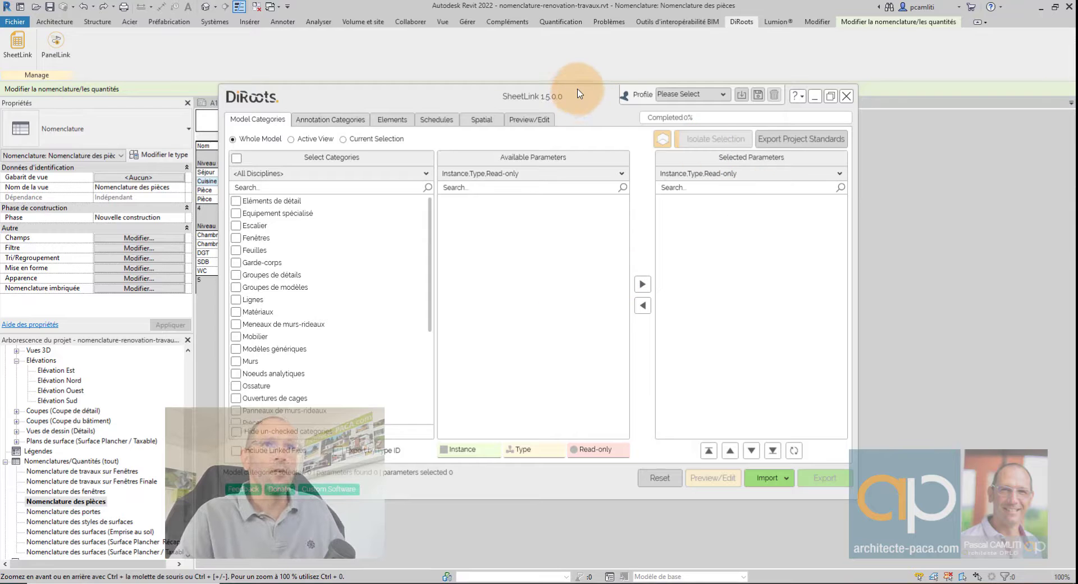
{"action": "left_click_drag", "start_coordinate": [579, 98], "coordinate": [611, 117]}
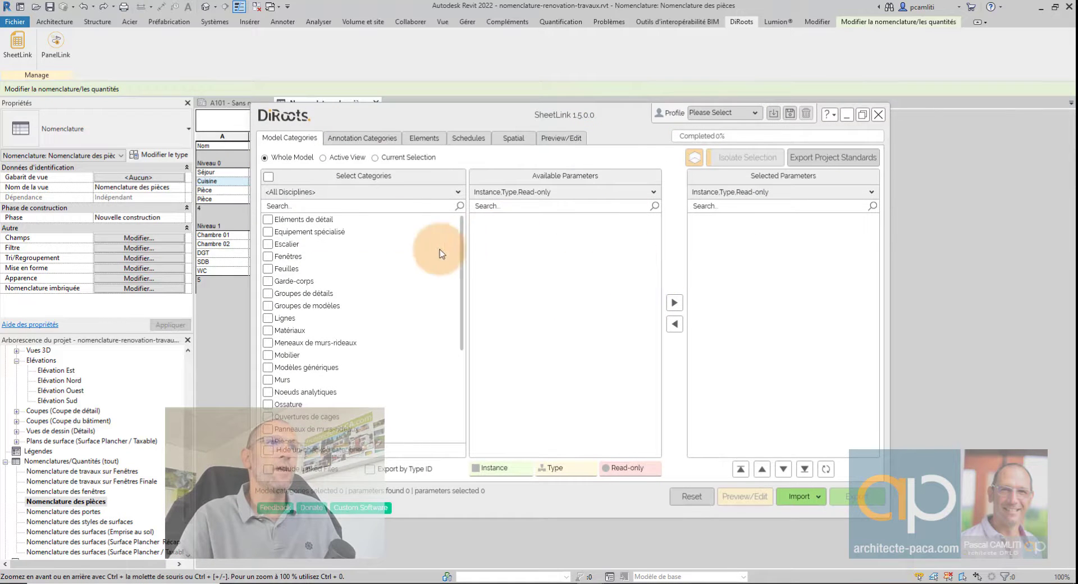
{"action": "left_click", "coordinate": [467, 139]}
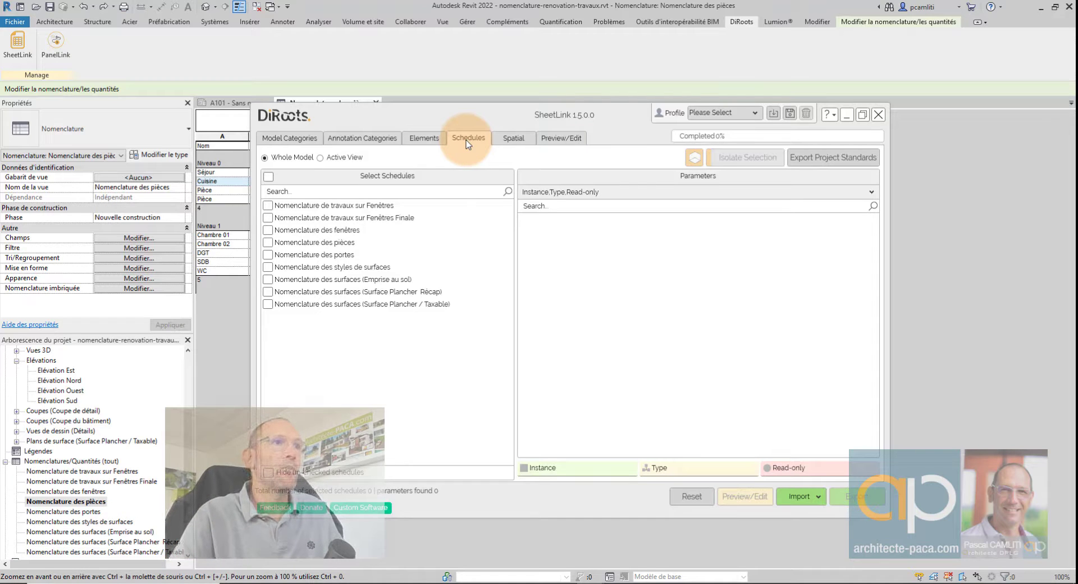
{"action": "left_click", "coordinate": [268, 243]}
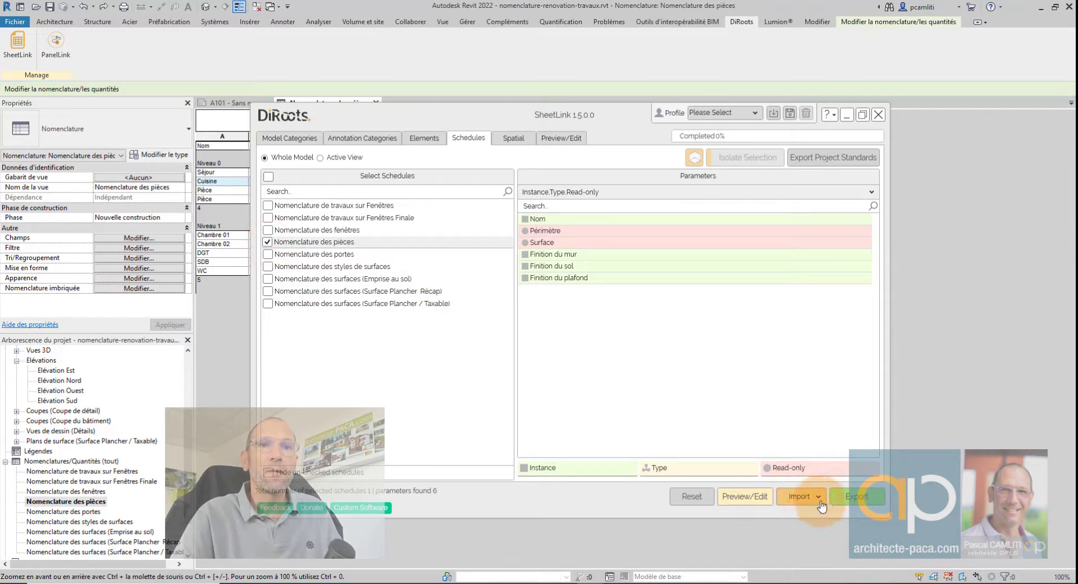
Step: Export the schedule to Excel, replacing the existing Nomenclature des pièces.xlsx, and bring up the exported workbook
{"action": "left_click", "coordinate": [852, 499]}
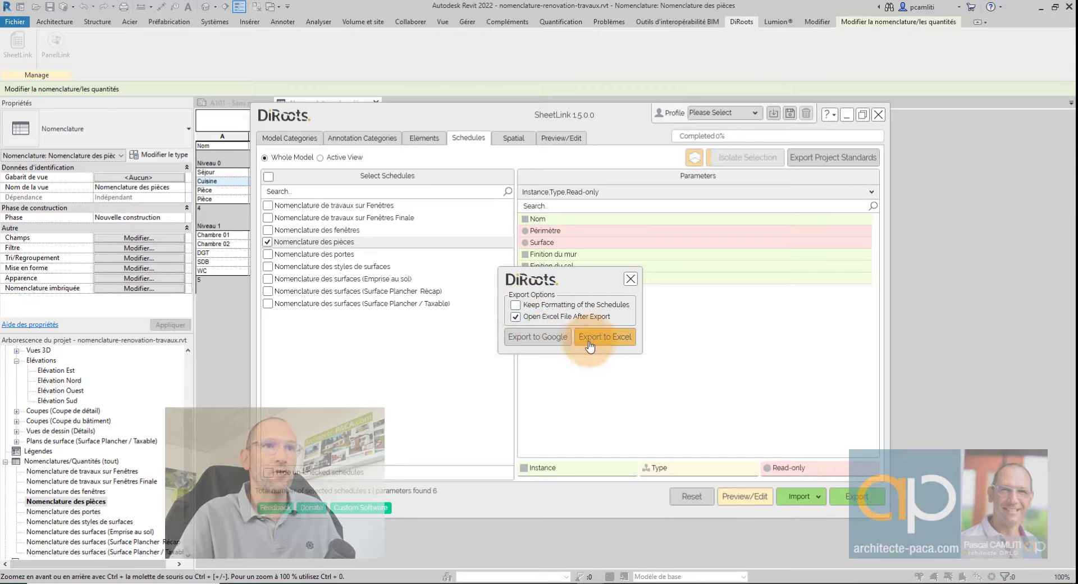
{"action": "left_click", "coordinate": [602, 337]}
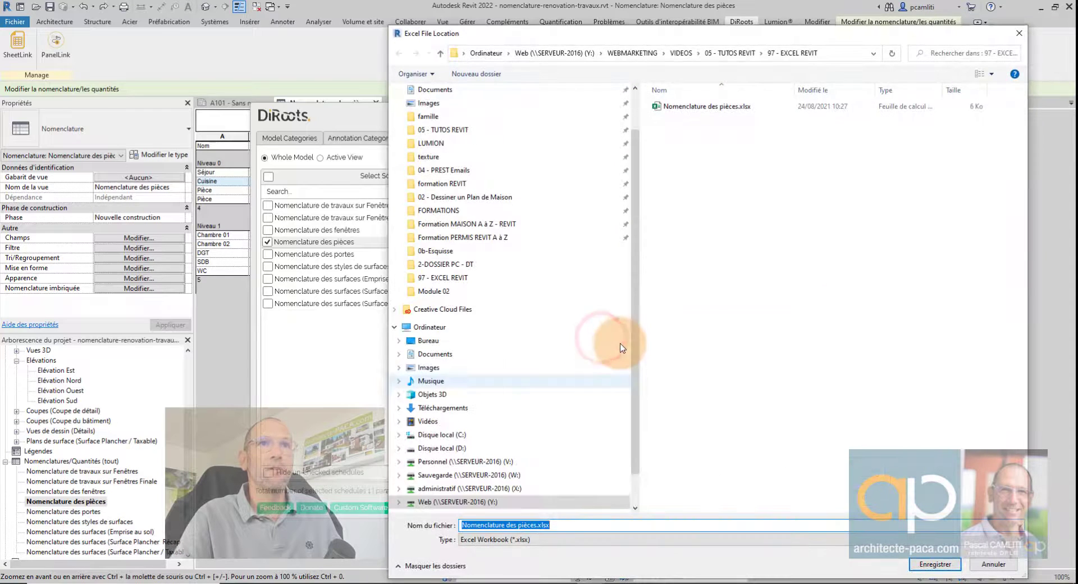
{"action": "left_click", "coordinate": [712, 106]}
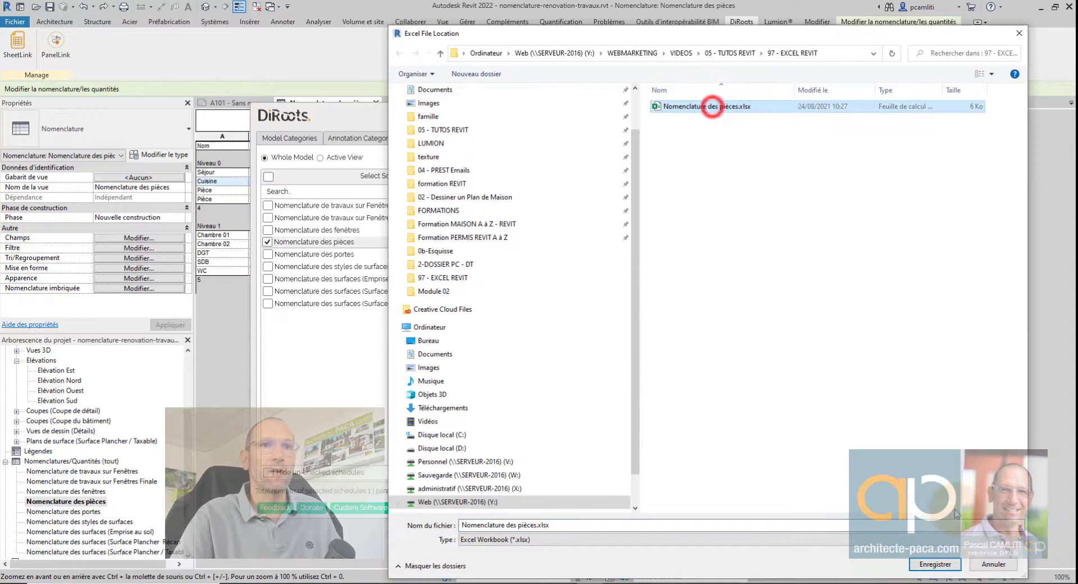
{"action": "left_click", "coordinate": [935, 564]}
{"action": "left_click", "coordinate": [549, 326]}
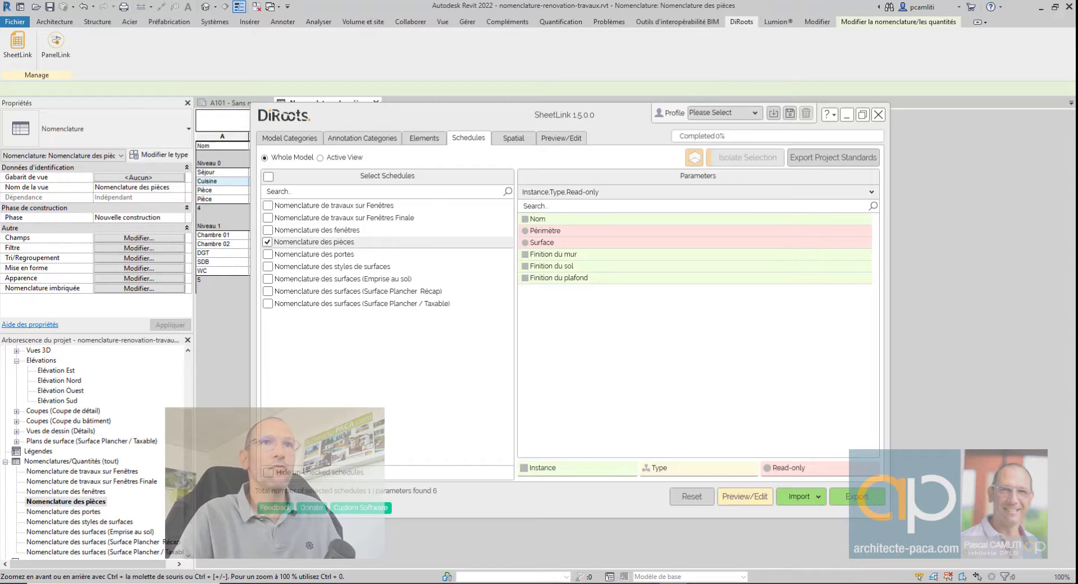
{"action": "left_click", "coordinate": [771, 74]}
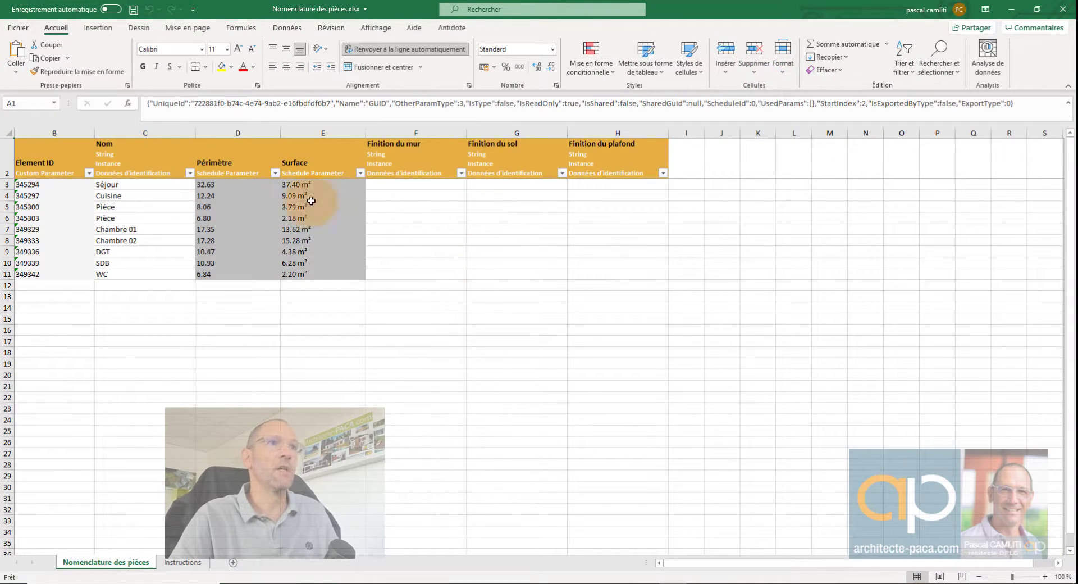
{"action": "left_click", "coordinate": [409, 185]}
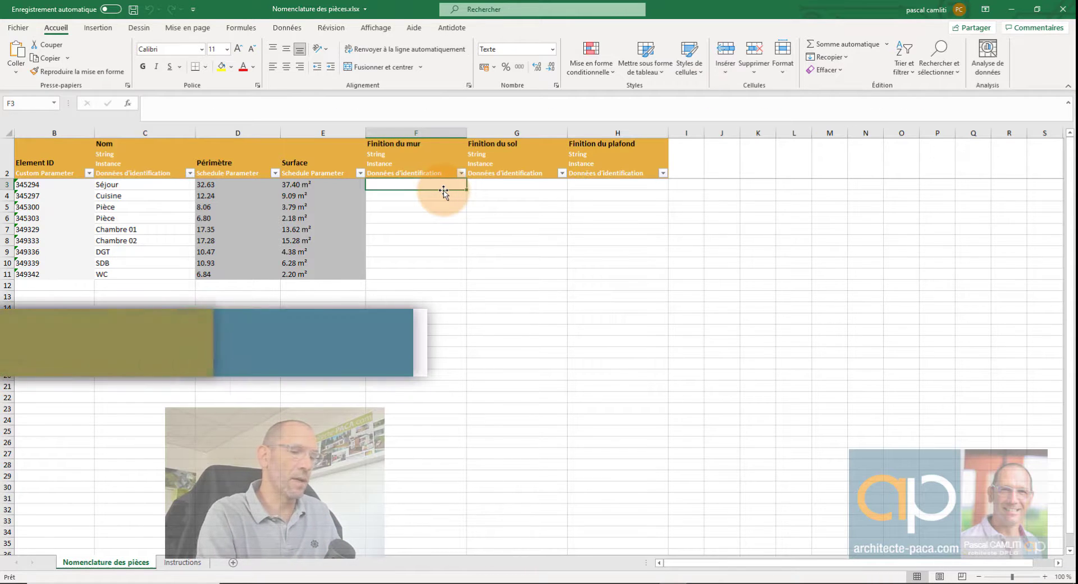
{"action": "type", "text": "Parq"}
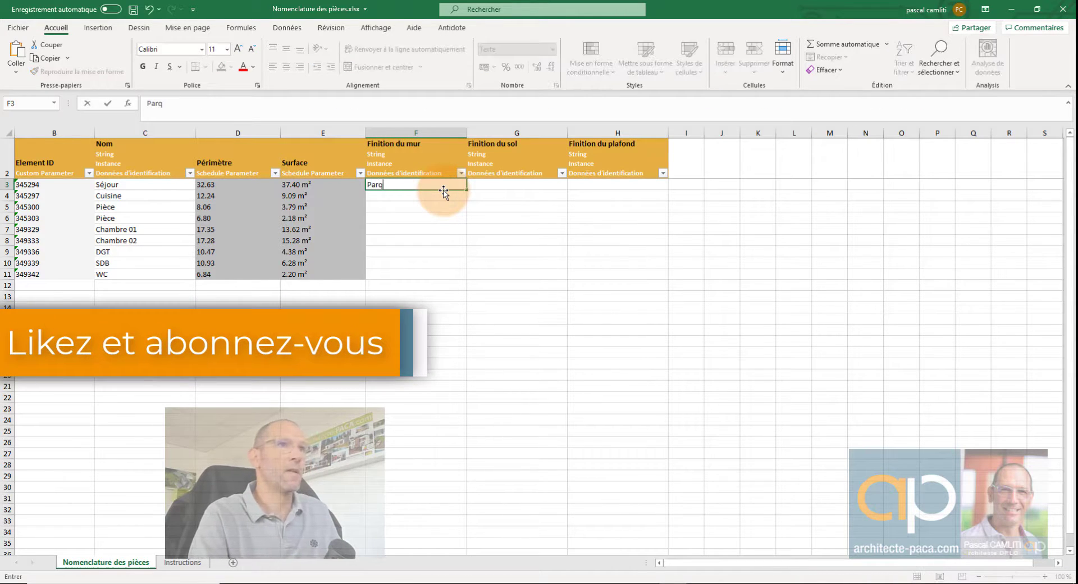
{"action": "type", "text": "uet"}
{"action": "key", "text": "Tab"}
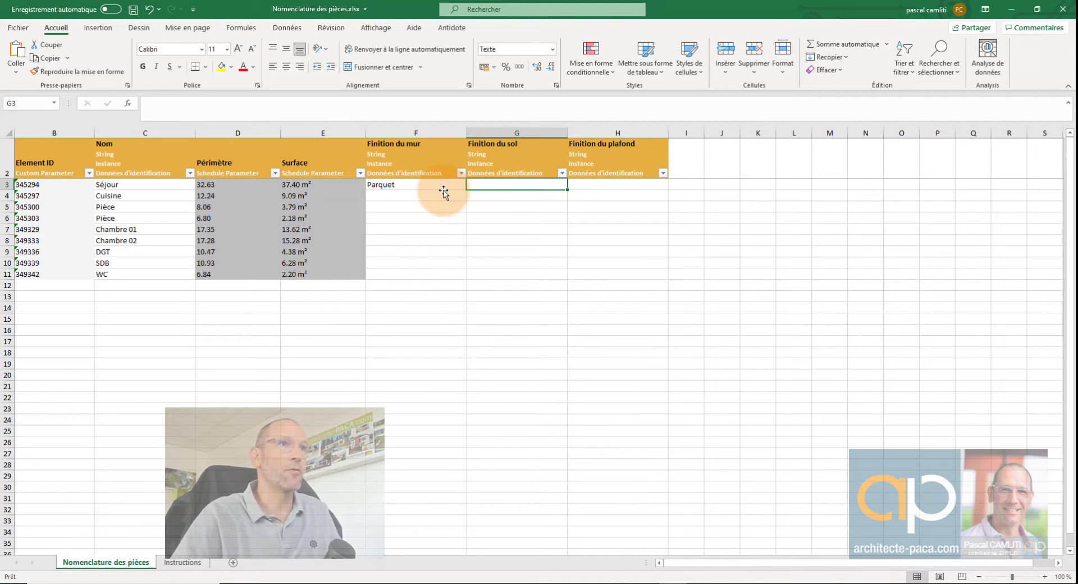
Step: Set the Séjour's wall finish to Peinture Mat and its floor finish to Parquet
{"action": "left_click", "coordinate": [424, 186]}
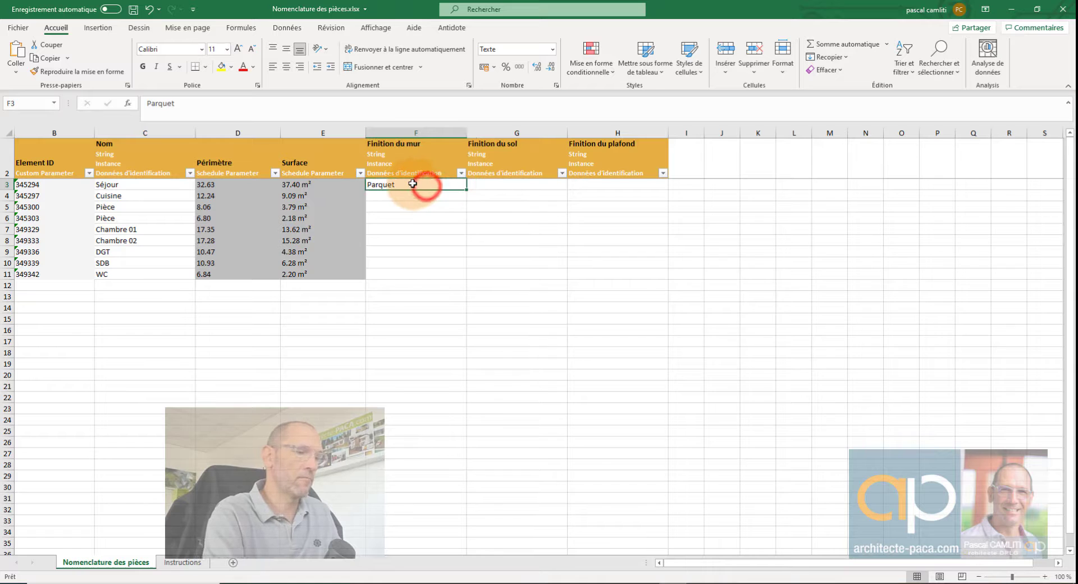
{"action": "type", "text": "Peinture "}
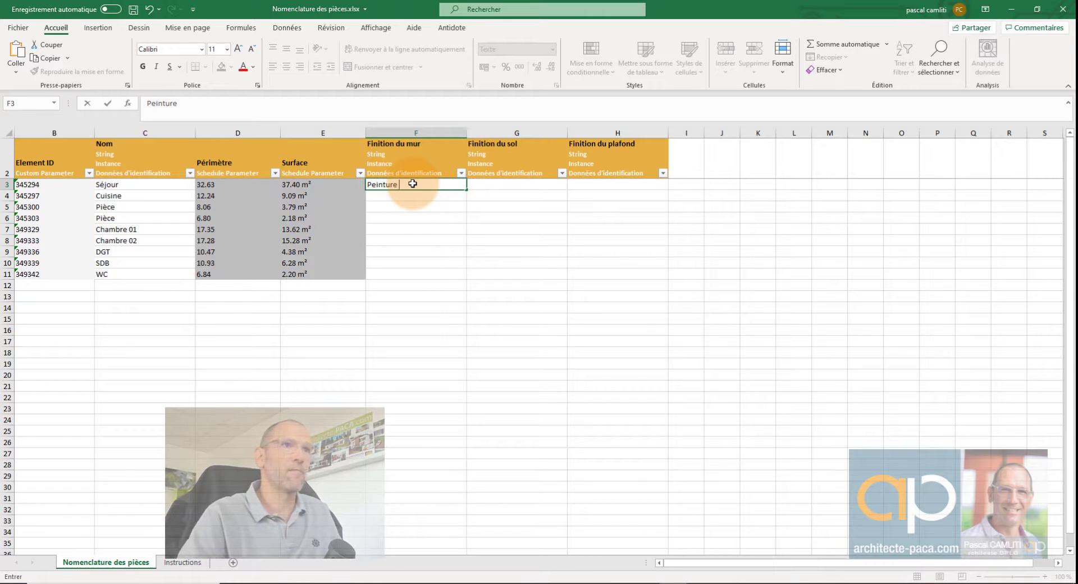
{"action": "type", "text": "Mat"}
{"action": "key", "text": "Tab"}
{"action": "type", "text": "Parquet"}
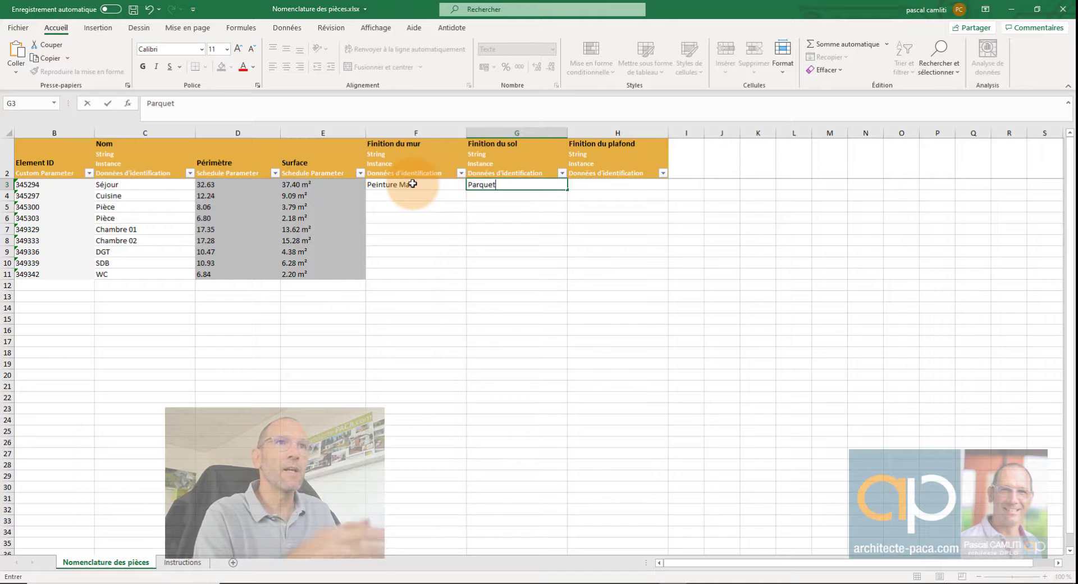
{"action": "key", "text": "Tab"}
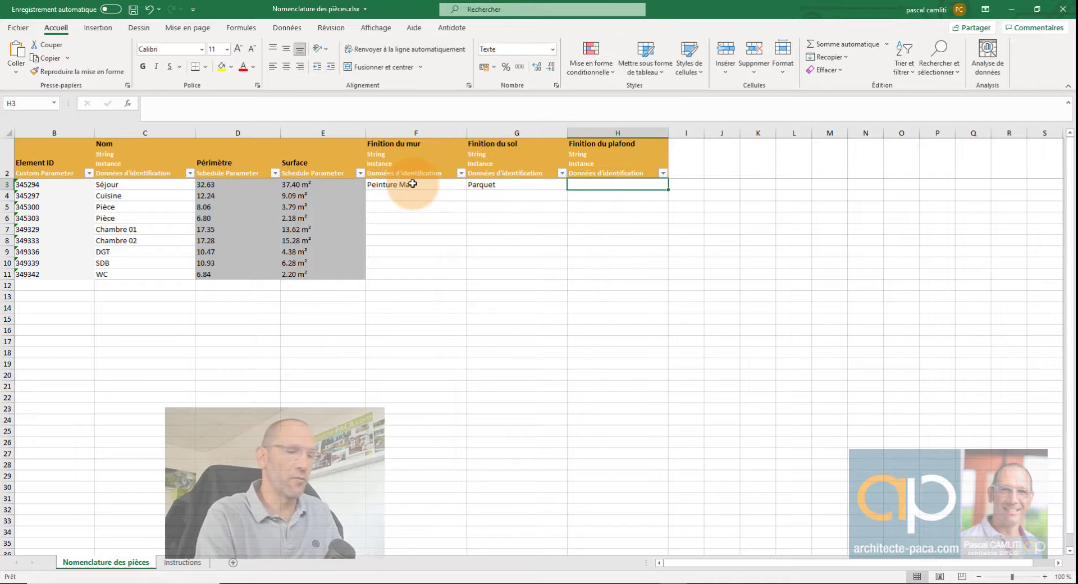
Step: Enter Peinture satinée as the Séjour's ceiling finish and fill it down to every room through row 11
{"action": "type", "text": "Pe"}
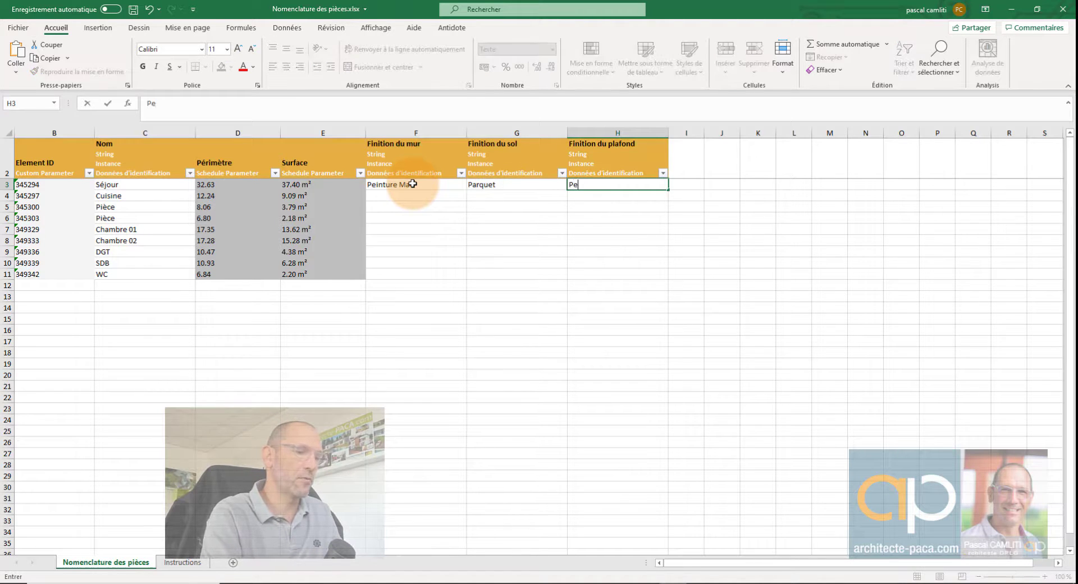
{"action": "type", "text": "inture satiné"}
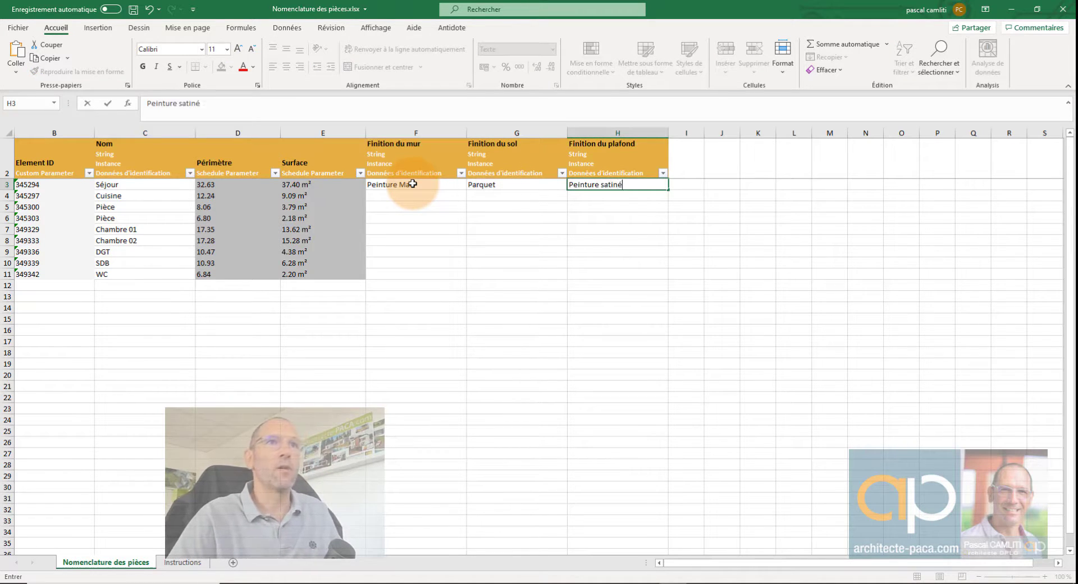
{"action": "type", "text": "e"}
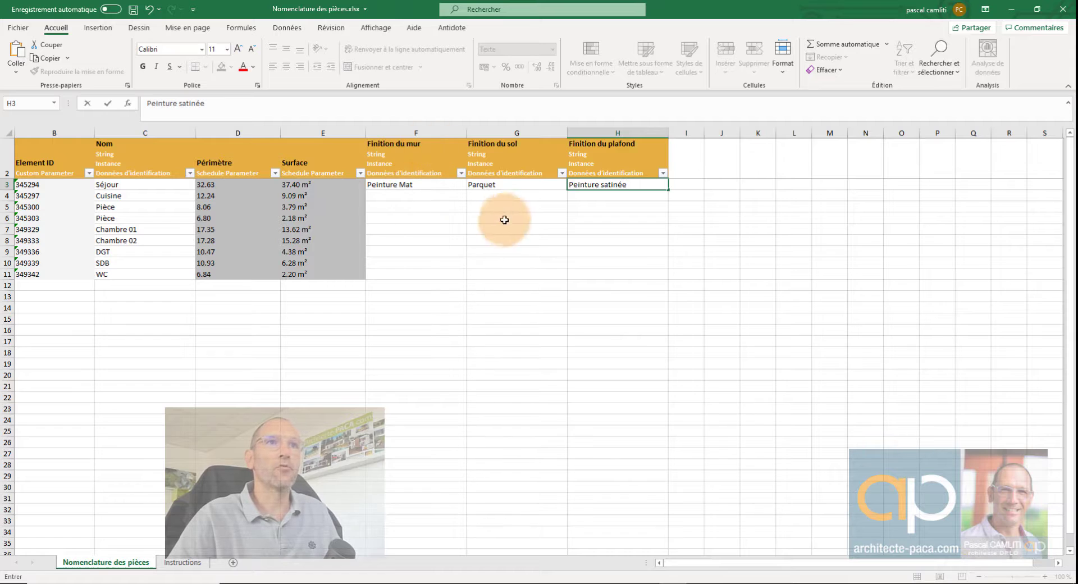
{"action": "left_click", "coordinate": [623, 214]}
{"action": "left_click", "coordinate": [651, 186]}
{"action": "left_click_drag", "start_coordinate": [668, 190], "coordinate": [660, 279]}
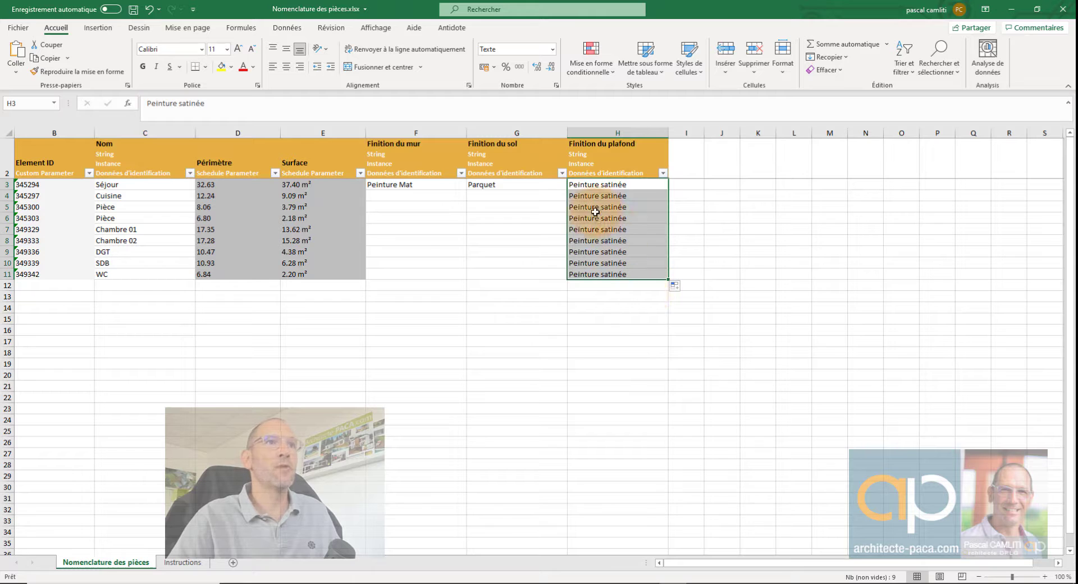
Step: Enter Carrelage as the Cuisine's floor finish in cell G4
{"action": "left_click", "coordinate": [527, 185]}
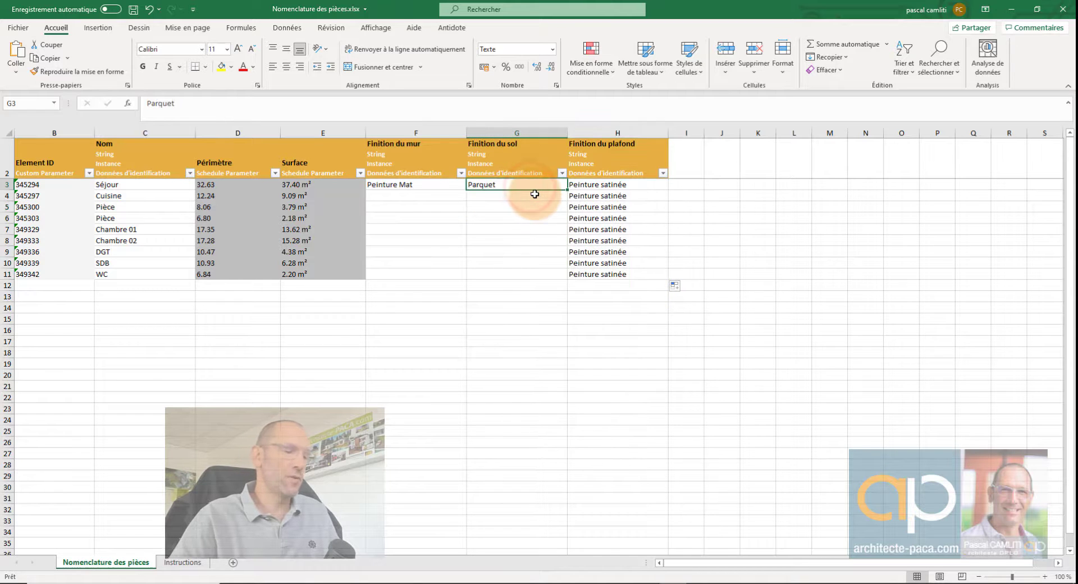
{"action": "left_click", "coordinate": [530, 196]}
{"action": "type", "text": "Carrekage"}
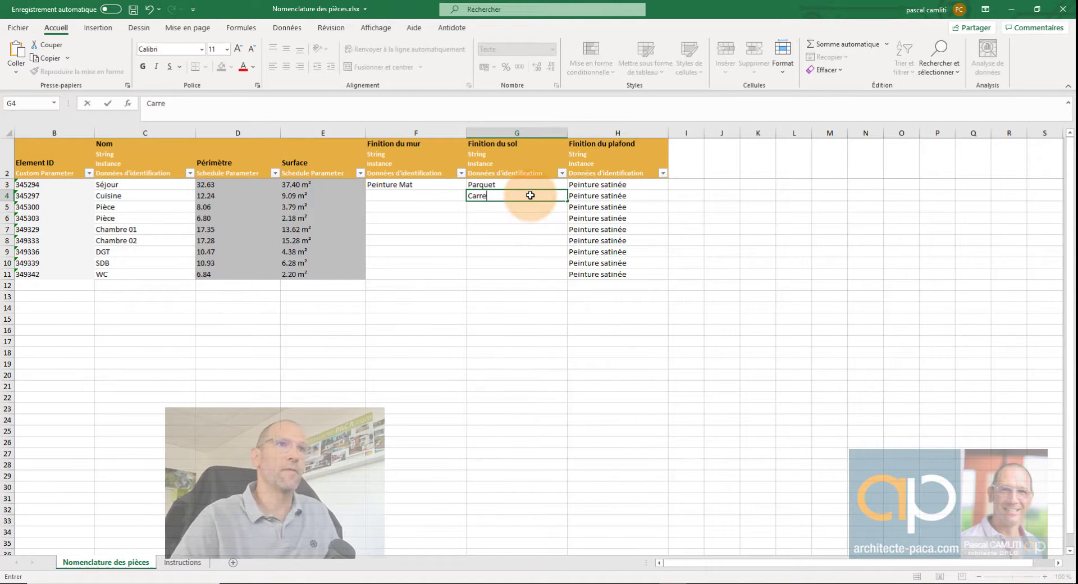
{"action": "key", "text": "BackSpace"}
{"action": "key", "text": "BackSpace"}
{"action": "key", "text": "BackSpace"}
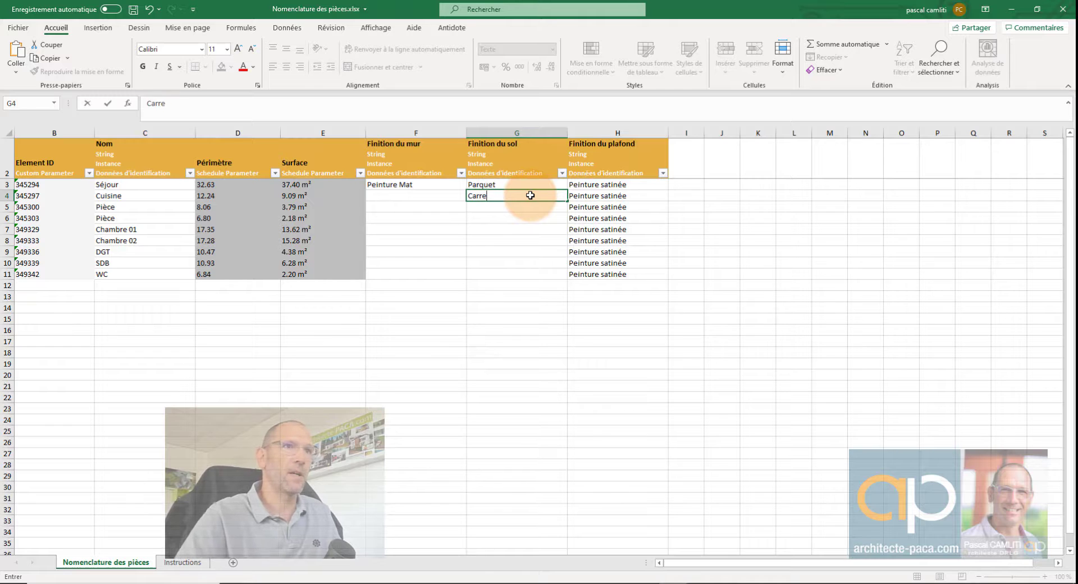
{"action": "type", "text": "lage"}
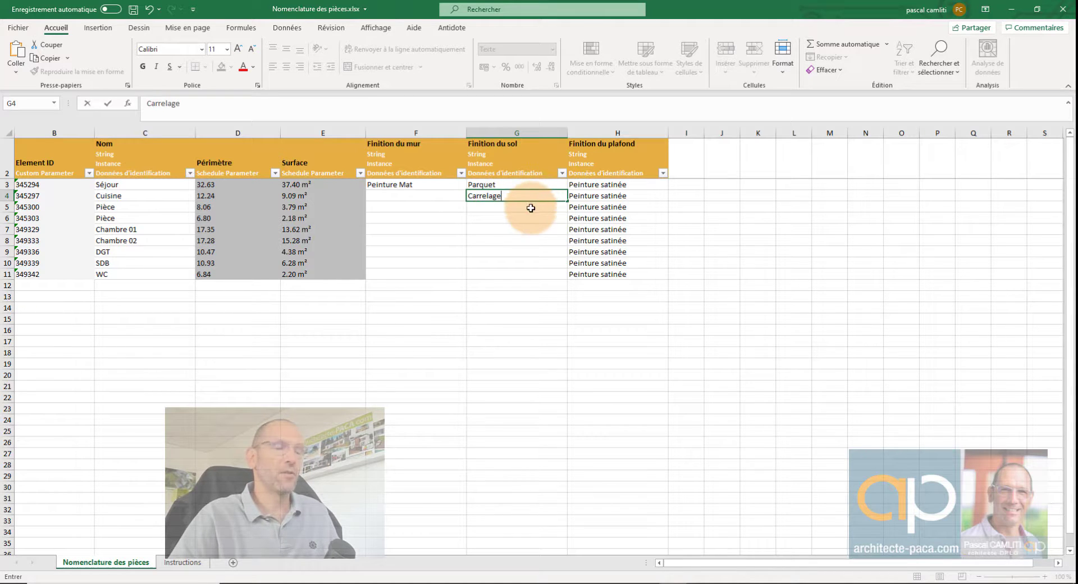
Step: Enter Parquet as the floor finish of both Pièce rooms and fill it down to Chambre 01 and Chambre 02
{"action": "left_click", "coordinate": [530, 208]}
{"action": "type", "text": "parquet"}
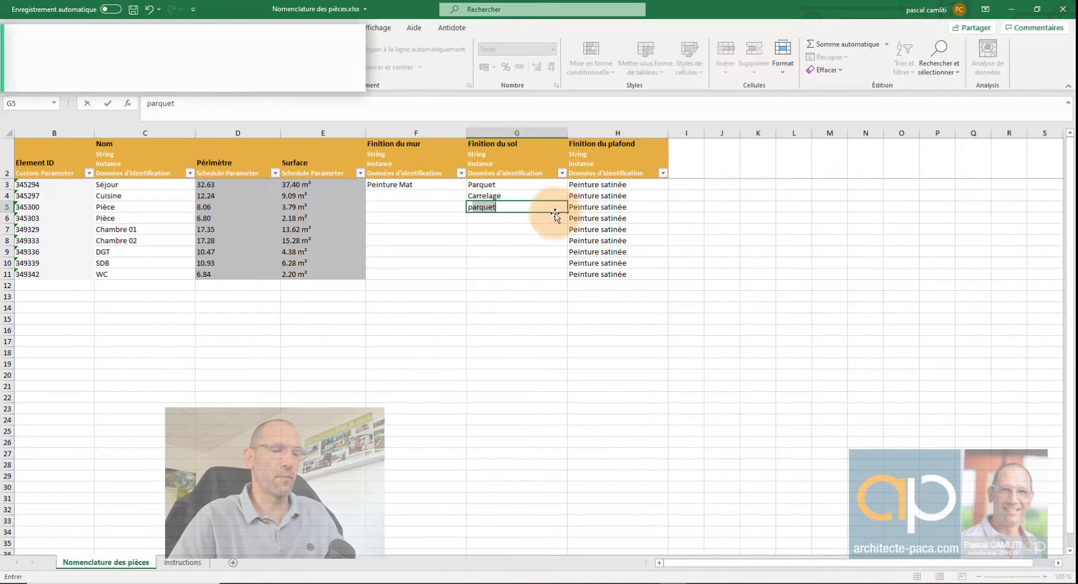
{"action": "left_click", "coordinate": [553, 215]}
{"action": "type", "text": "parquet"}
{"action": "left_click", "coordinate": [553, 229]}
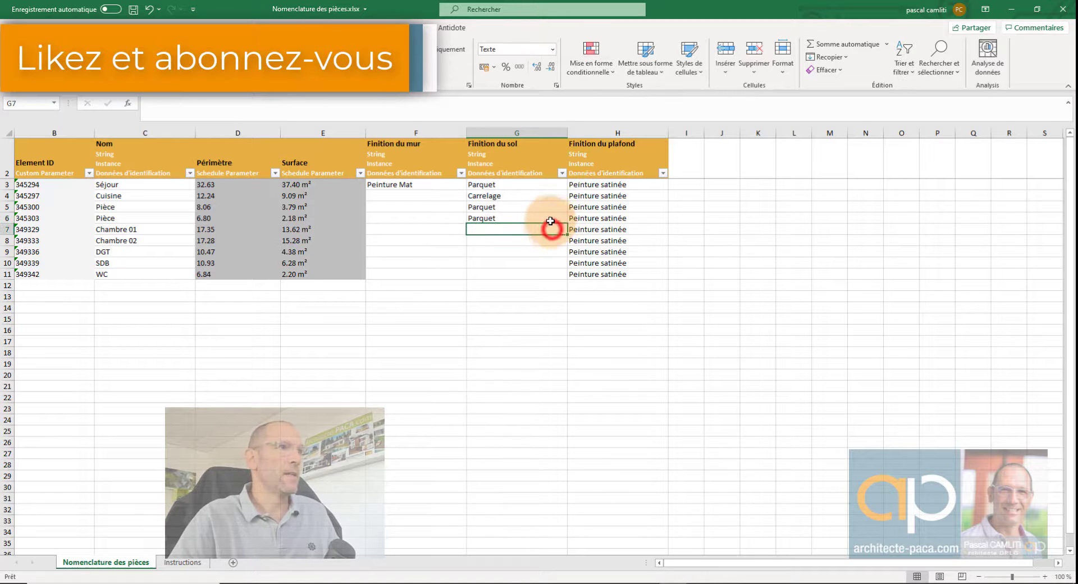
{"action": "left_click", "coordinate": [552, 219]}
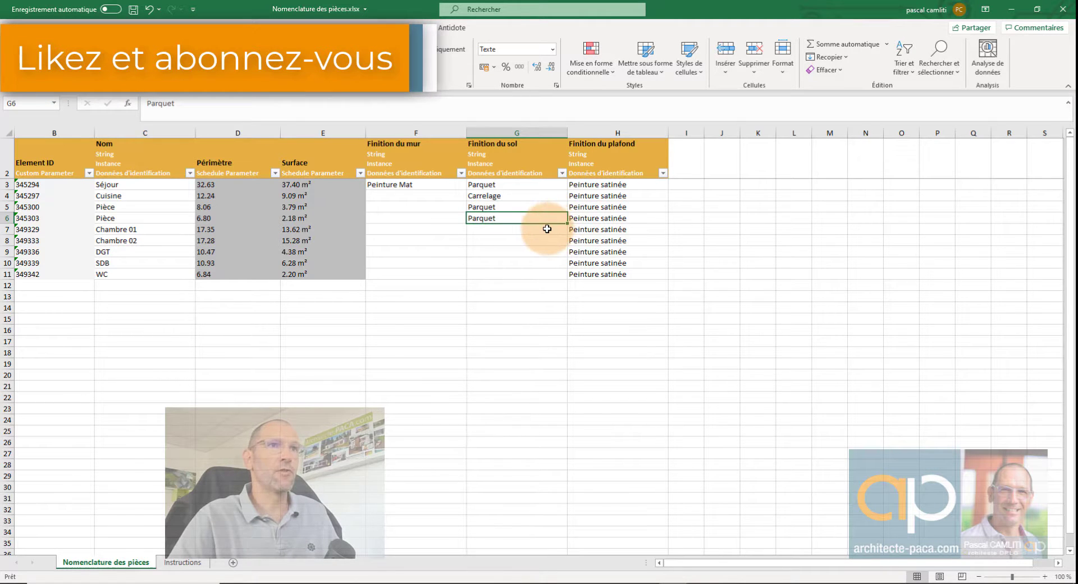
{"action": "left_click_drag", "start_coordinate": [566, 223], "coordinate": [566, 243]}
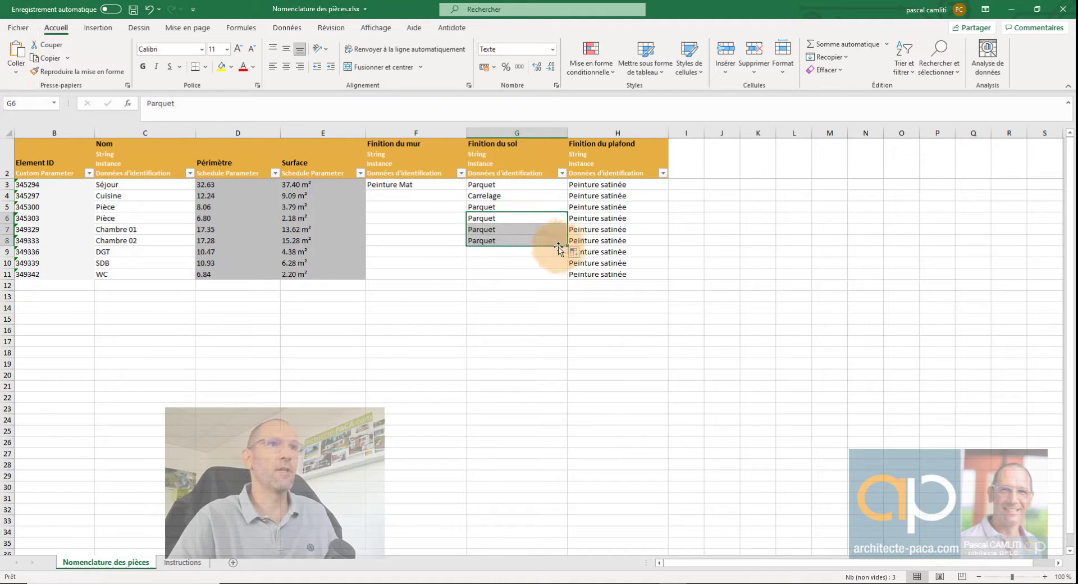
Step: Enter Parquet Stratifié as the DGT's floor finish in cell G9
{"action": "left_click", "coordinate": [508, 252]}
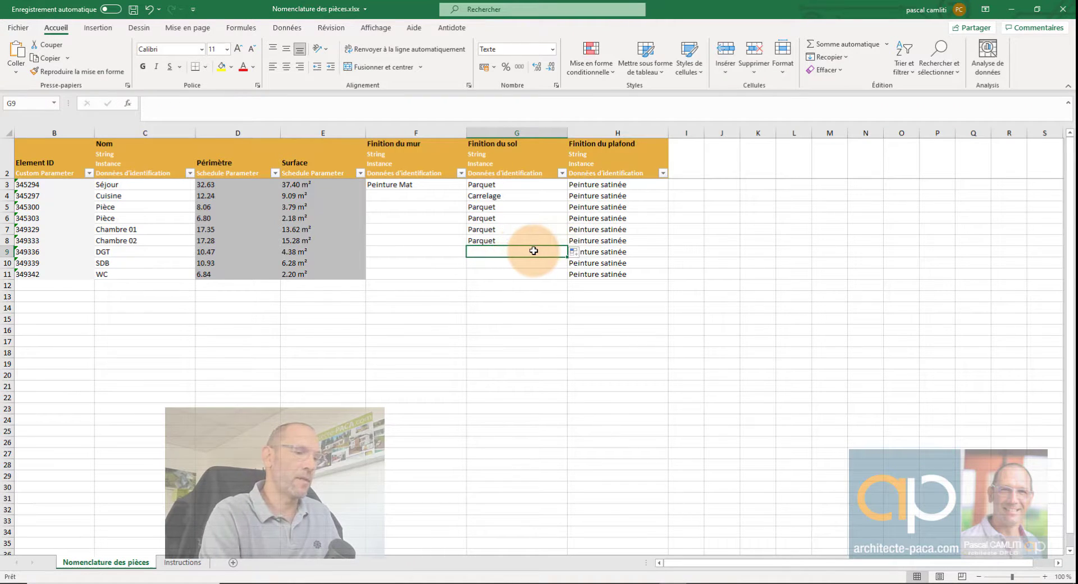
{"action": "type", "text": "Parquet Stratifi"}
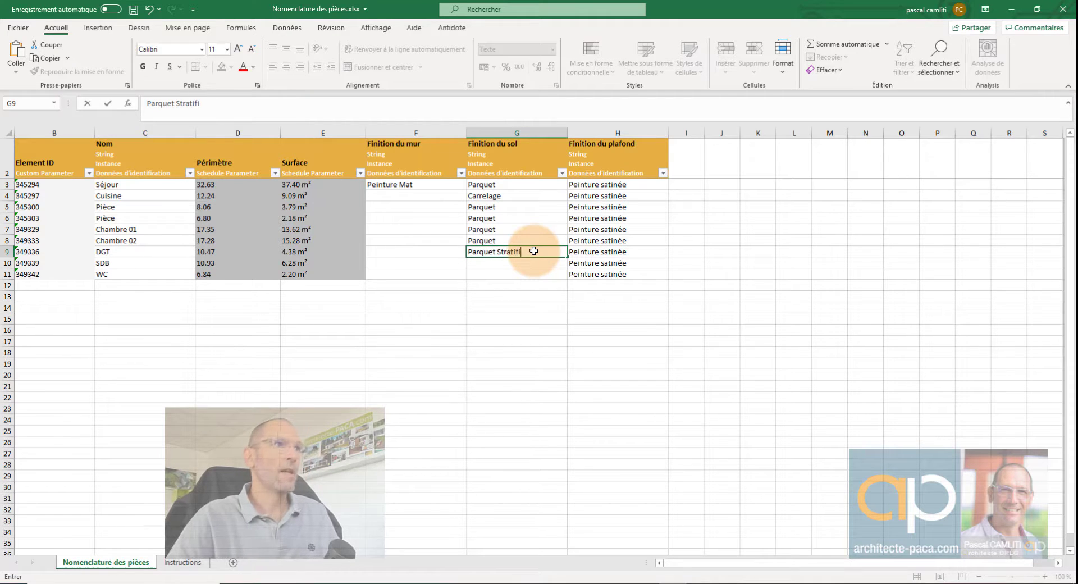
{"action": "type", "text": "é"}
Step: Enter Carrelage as the floor finish of the SDB and the WC in cells G10 and G11
{"action": "left_click", "coordinate": [535, 263]}
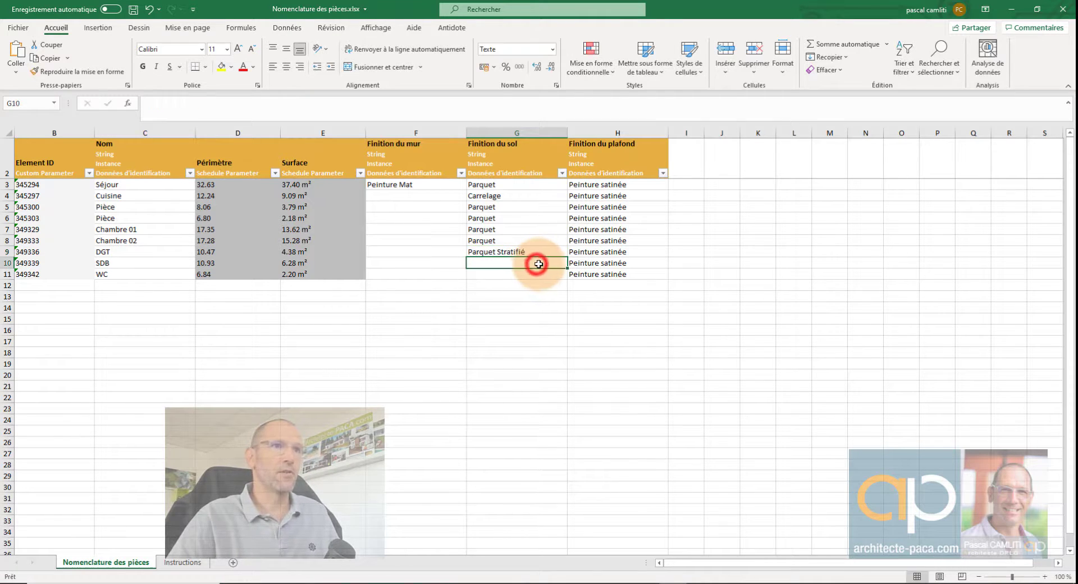
{"action": "type", "text": "C"}
{"action": "key", "text": "Return"}
{"action": "left_click", "coordinate": [540, 274]}
{"action": "type", "text": "Carrelage"}
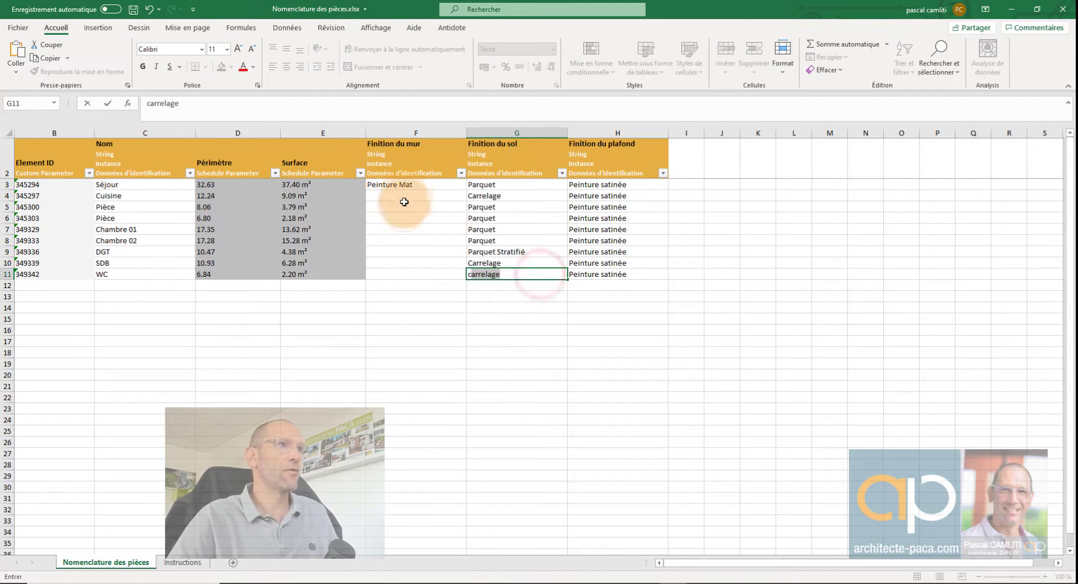
Step: Set the Cuisine's wall finish to Faiences, and enter Peinture Mat for the first Pièce, filling it down to Chambre 02
{"action": "left_click", "coordinate": [407, 197]}
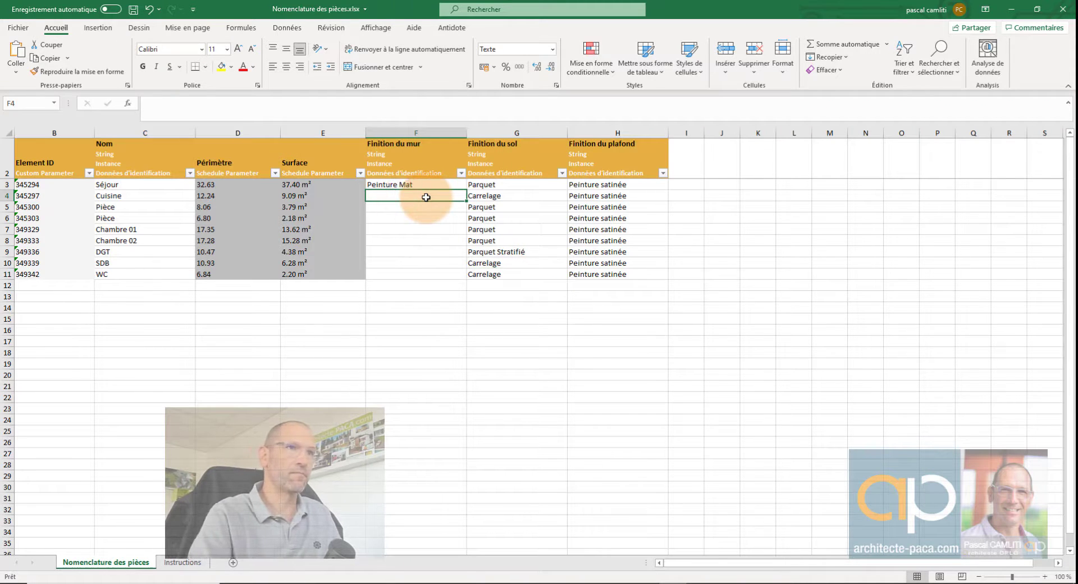
{"action": "type", "text": "Faiences"}
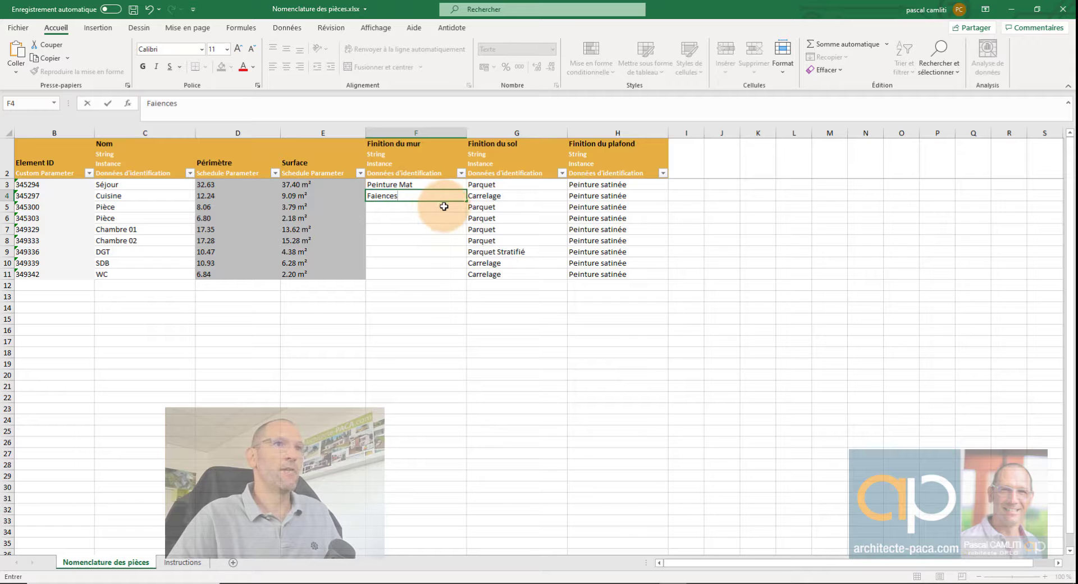
{"action": "left_click", "coordinate": [443, 205]}
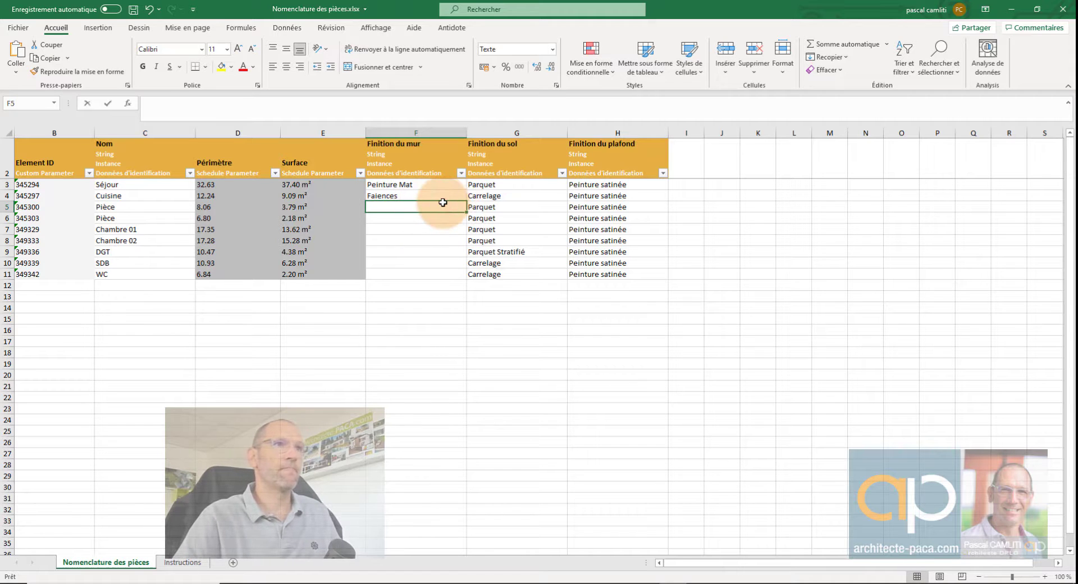
{"action": "type", "text": "Peinture Mat"}
{"action": "left_click", "coordinate": [443, 204]}
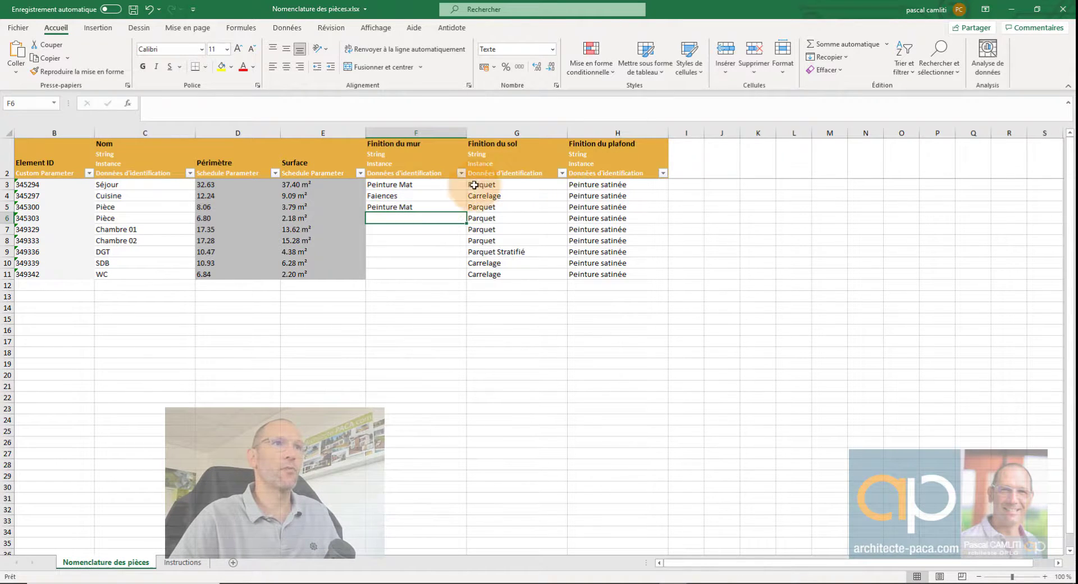
{"action": "left_click_drag", "start_coordinate": [462, 208], "coordinate": [444, 256]}
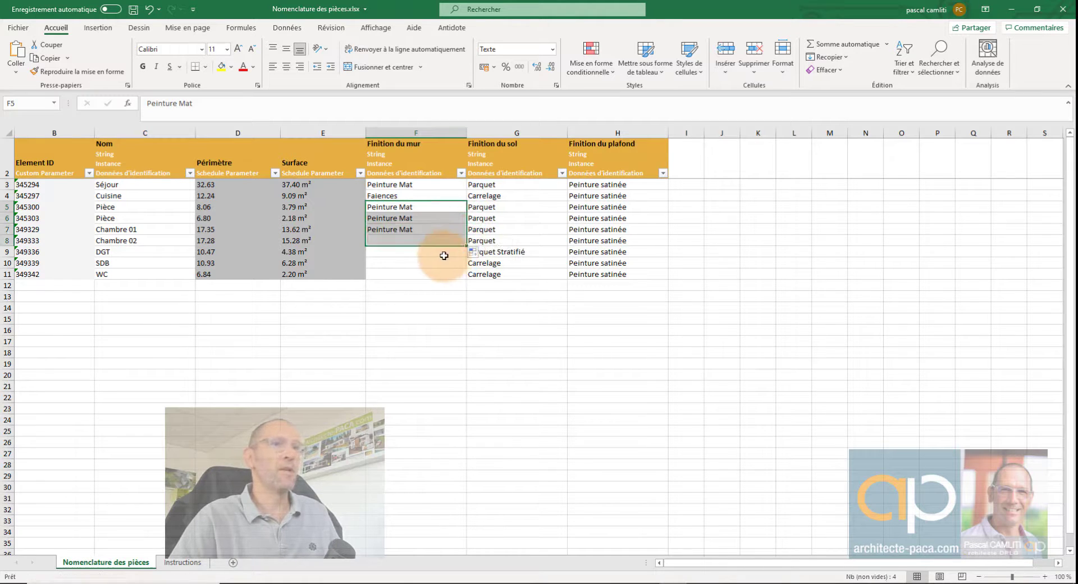
Step: Set the DGT's wall finish to Peinture Satinée and the wall finish of the SDB and WC to Faiences
{"action": "left_click", "coordinate": [435, 251]}
{"action": "type", "text": "Peinture Satinée"}
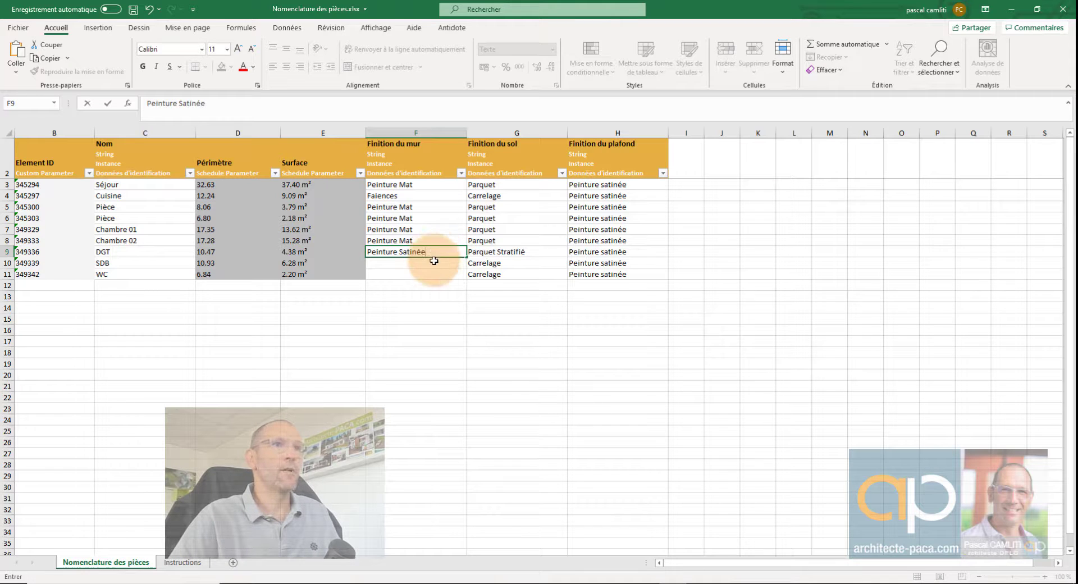
{"action": "left_click", "coordinate": [429, 264]}
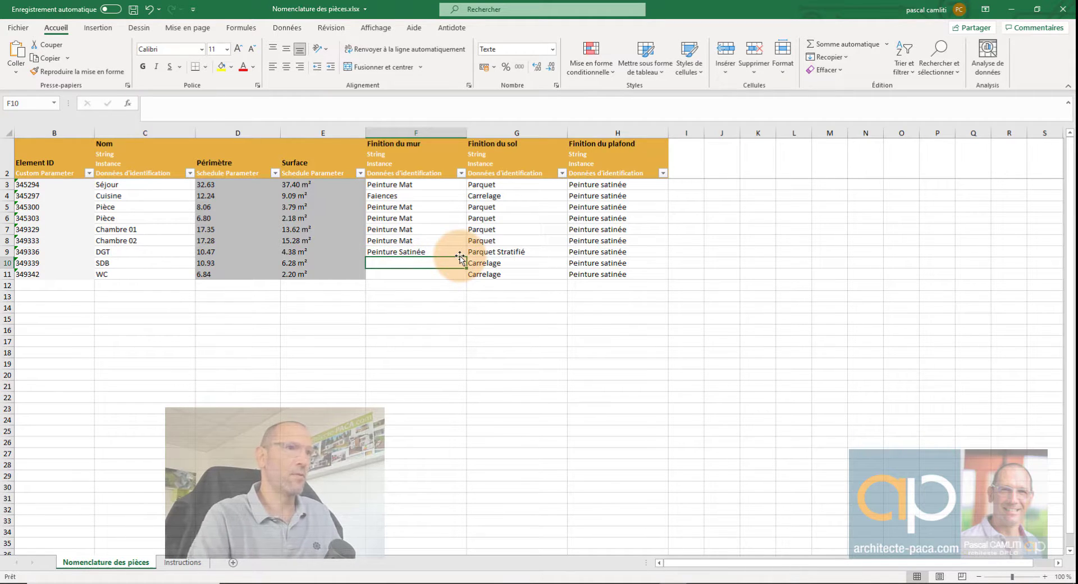
{"action": "type", "text": "F"}
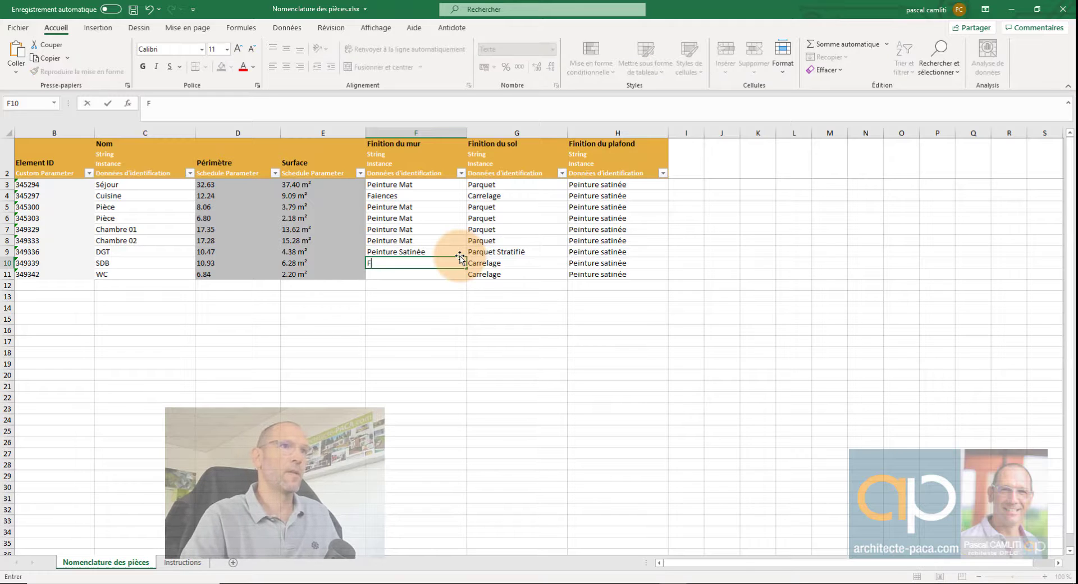
{"action": "type", "text": "a"}
{"action": "key", "text": "Return"}
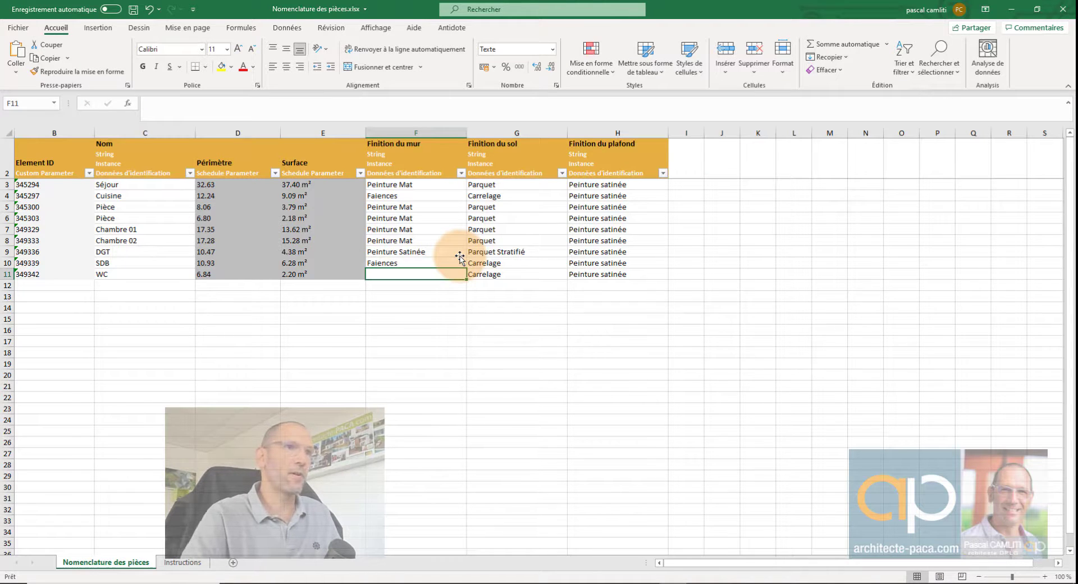
{"action": "type", "text": "Faiences"}
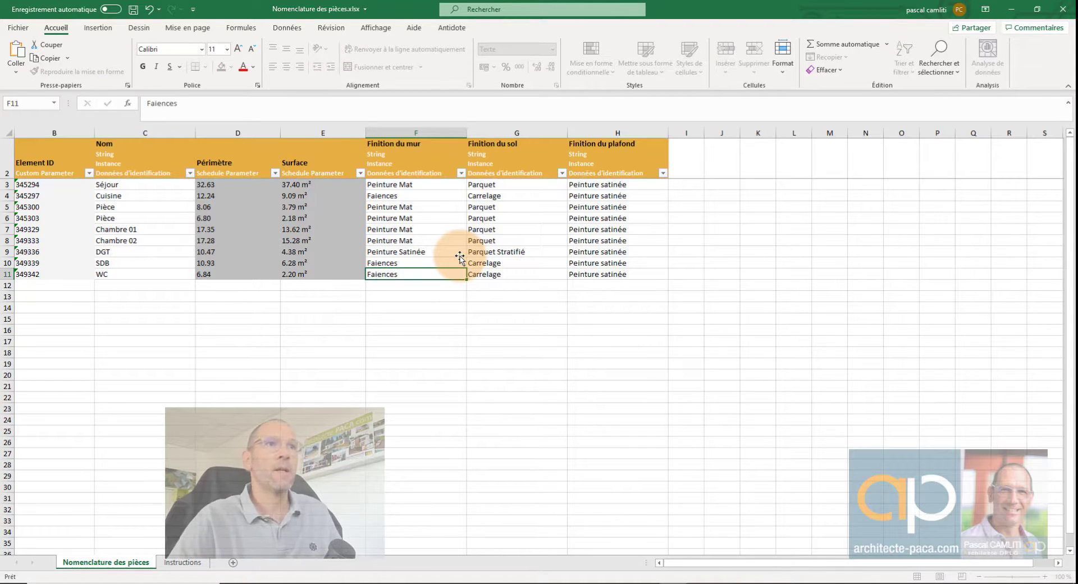
{"action": "key", "text": "Return"}
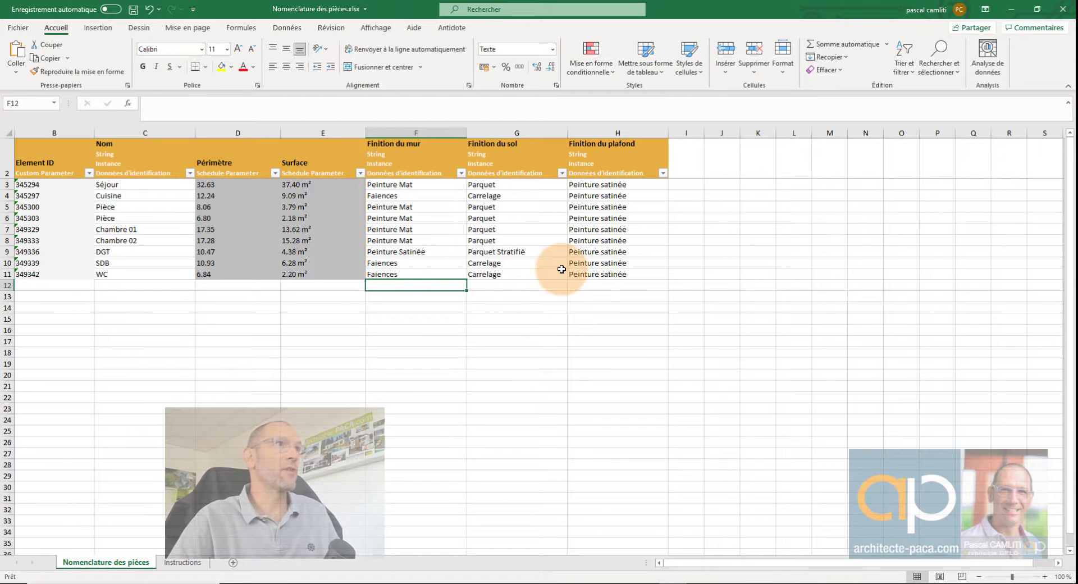
Step: Save the room schedule workbook and close it to return to SheetLink in Revit
{"action": "left_click", "coordinate": [133, 10]}
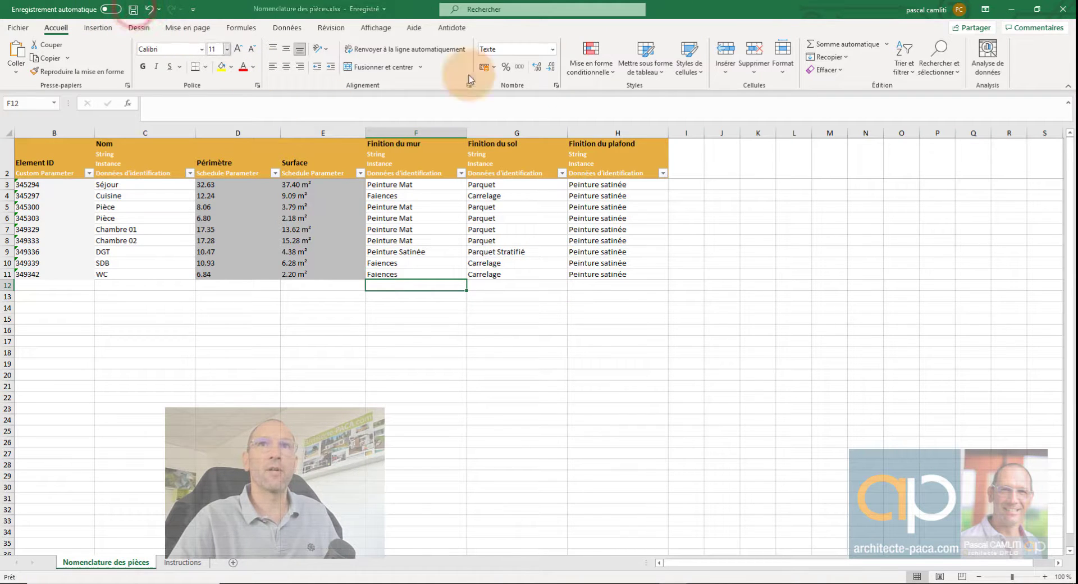
{"action": "left_click", "coordinate": [1065, 10]}
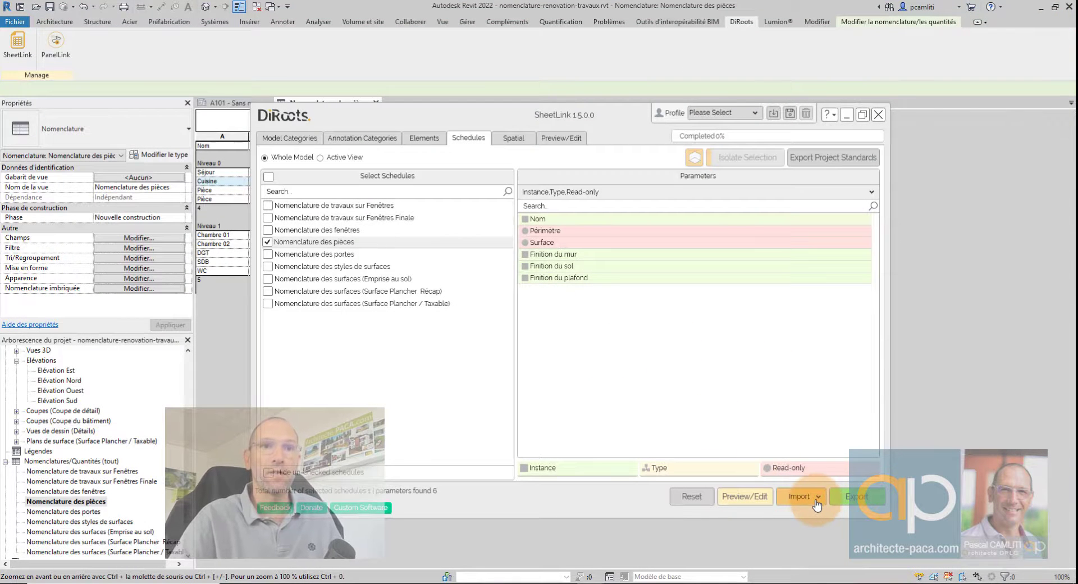
Step: Import Nomenclature des pièces.xlsx from Excel into the model with SheetLink, then close SheetLink to return to the room schedule
{"action": "left_click", "coordinate": [817, 501]}
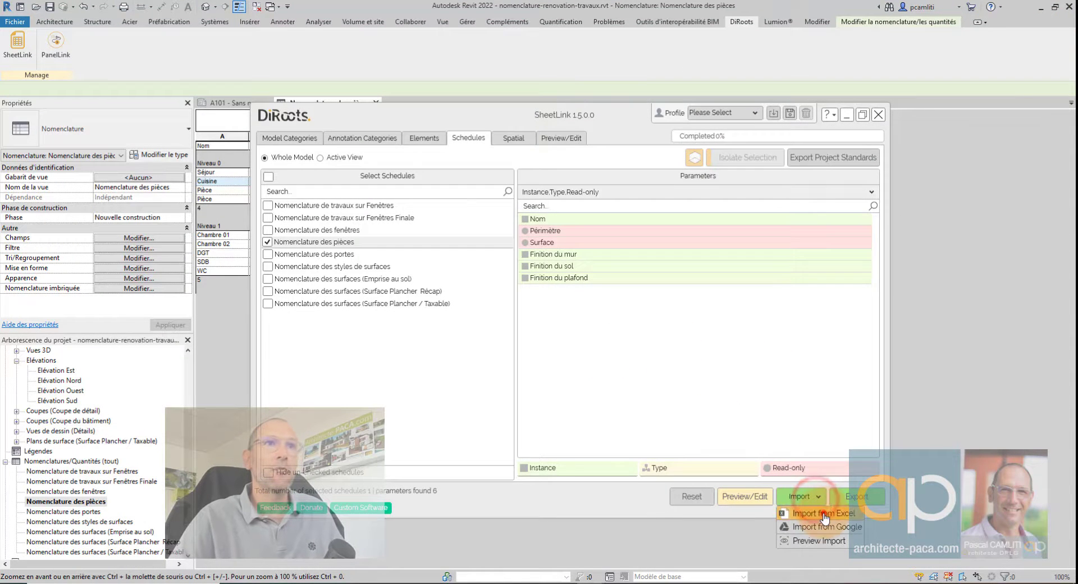
{"action": "left_click", "coordinate": [819, 514]}
{"action": "left_click", "coordinate": [601, 107]}
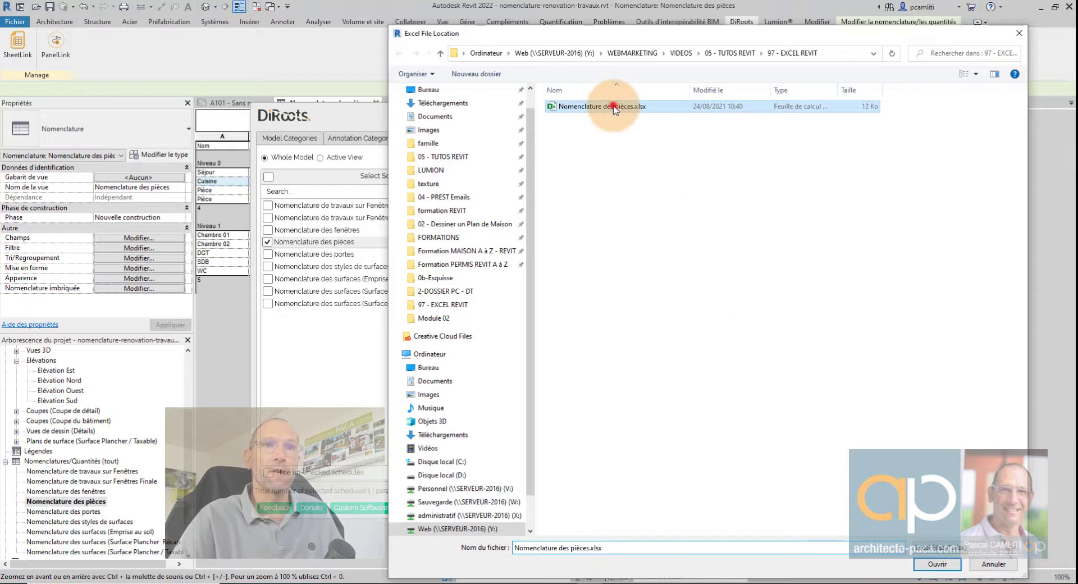
{"action": "left_click", "coordinate": [934, 564]}
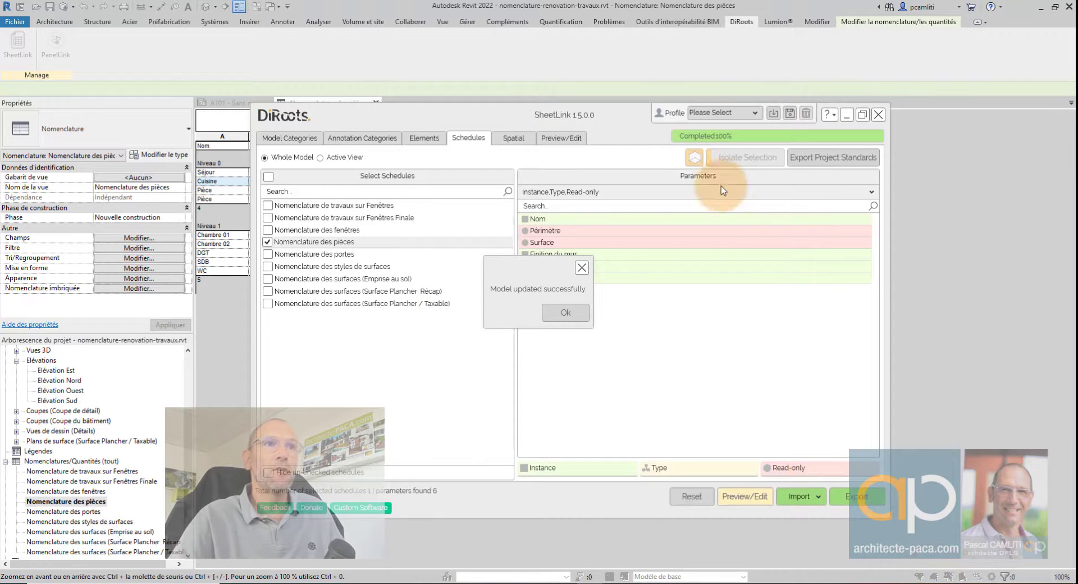
{"action": "left_click", "coordinate": [557, 313]}
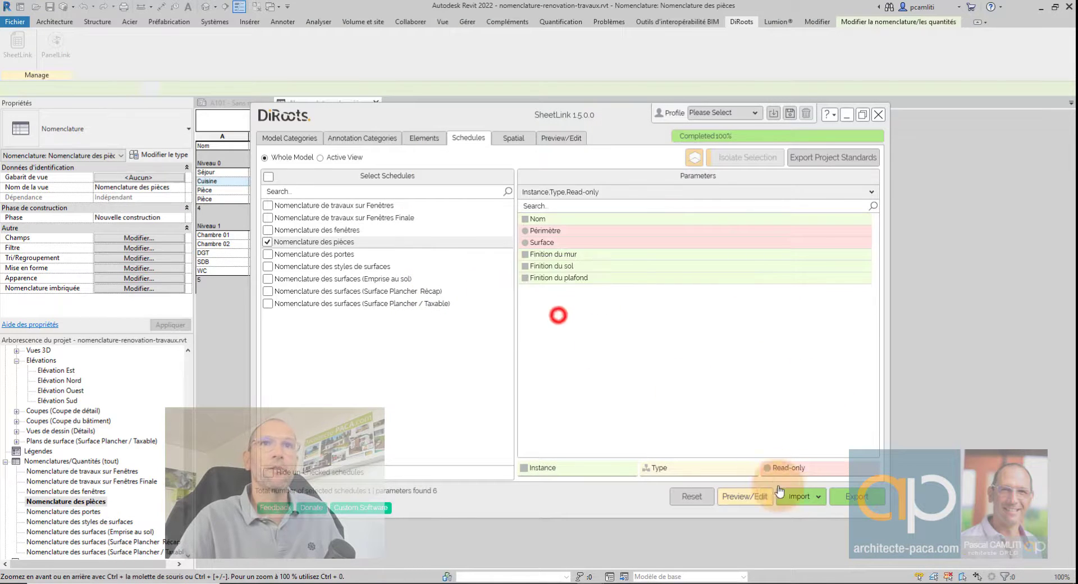
{"action": "left_click", "coordinate": [879, 117]}
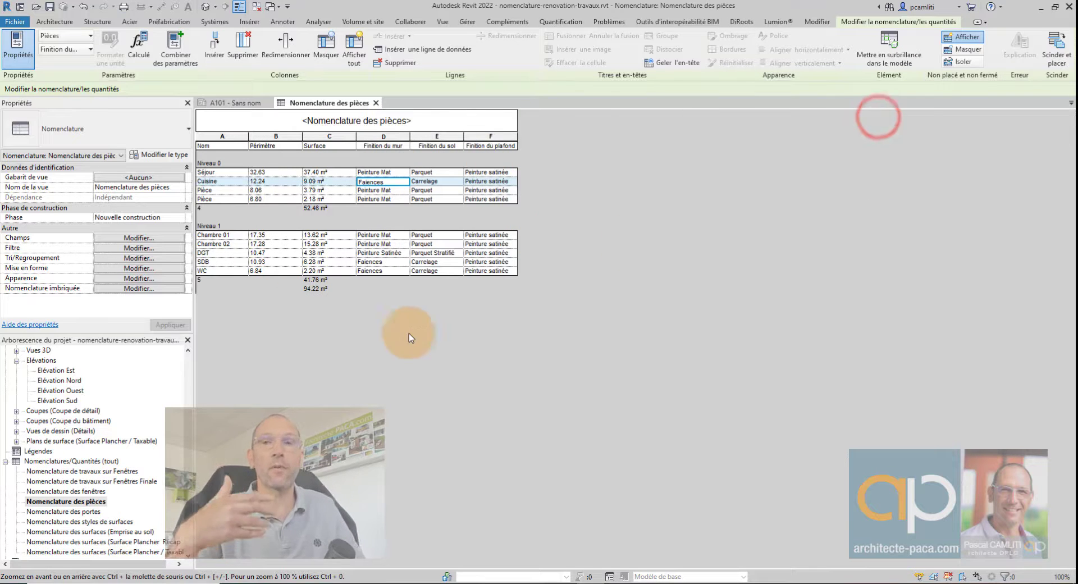